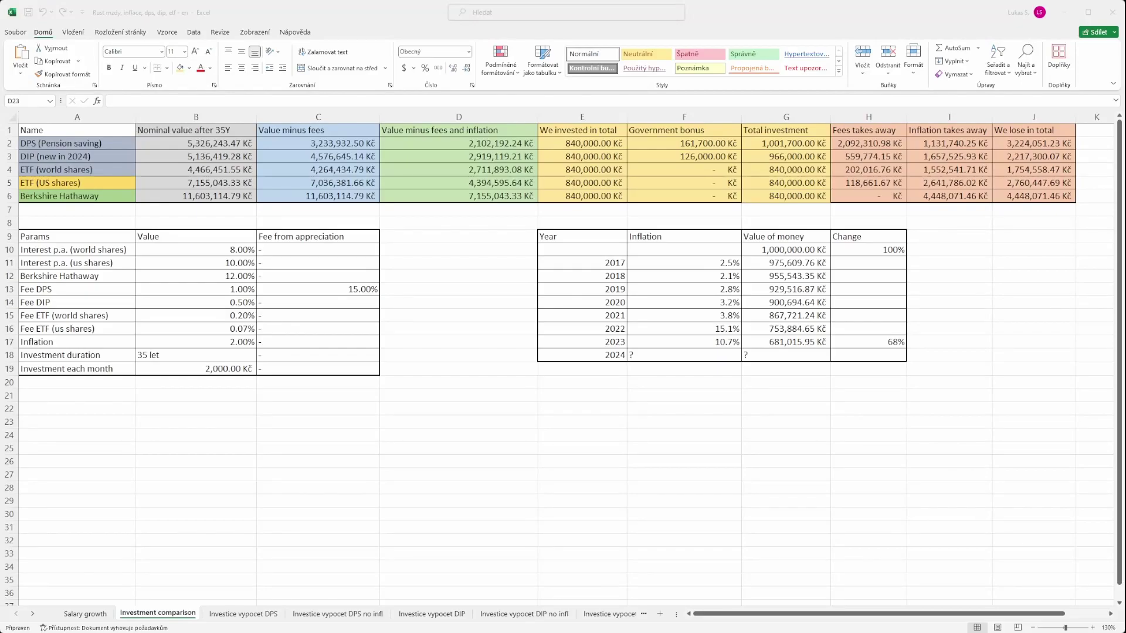
left_click_drag(413, 236, 428, 351)
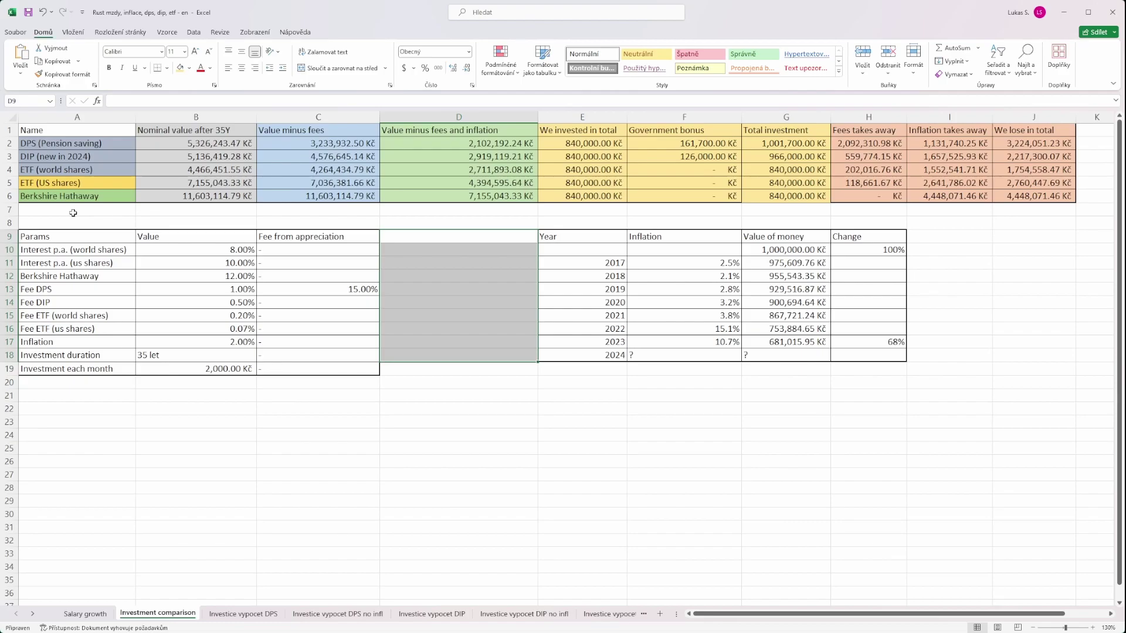
left_click(51, 145)
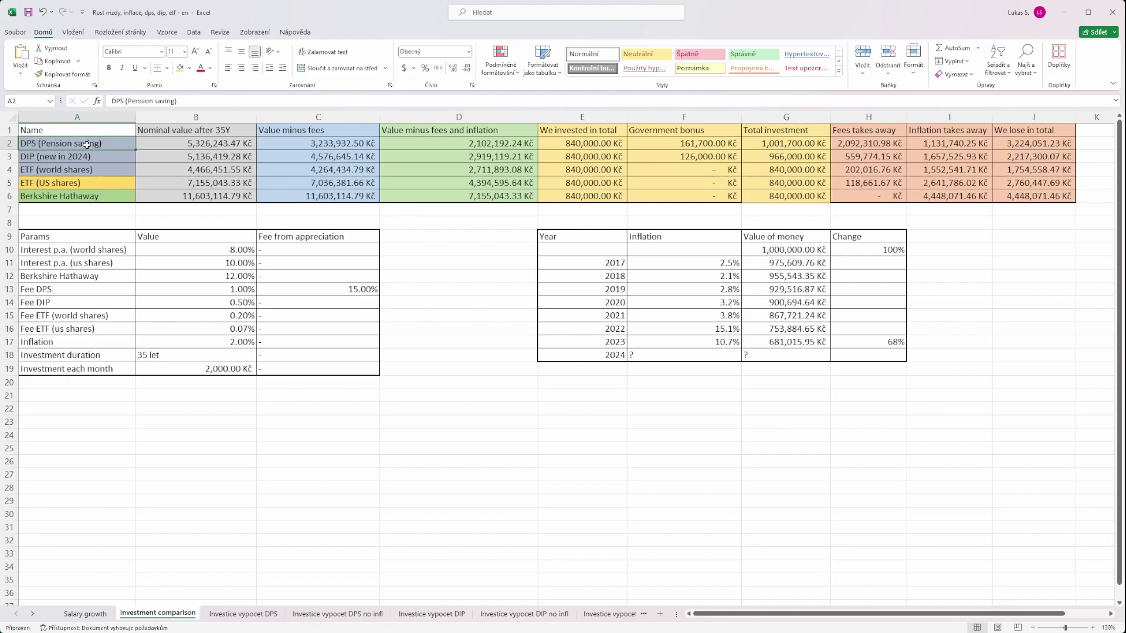
left_click(33, 157)
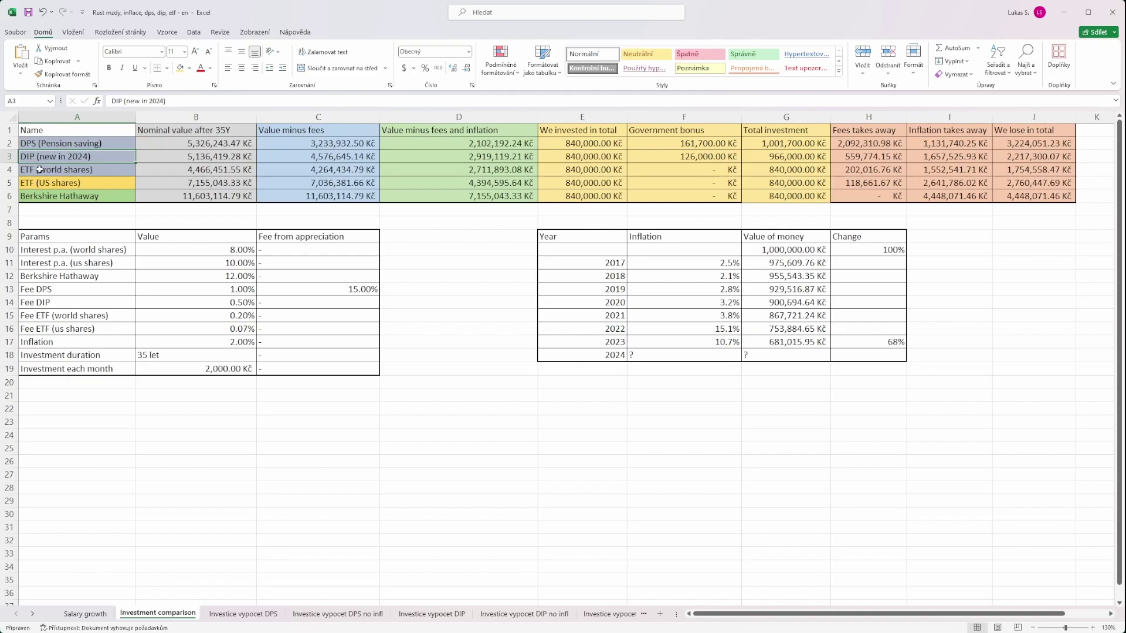
left_click_drag(31, 169, 29, 182)
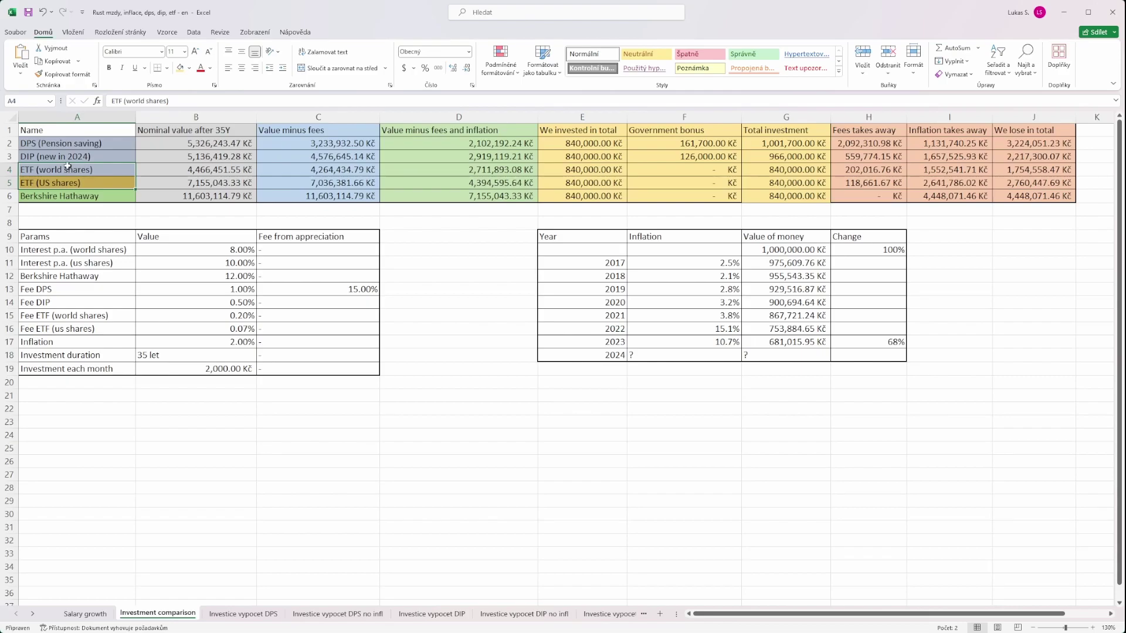
left_click(34, 197)
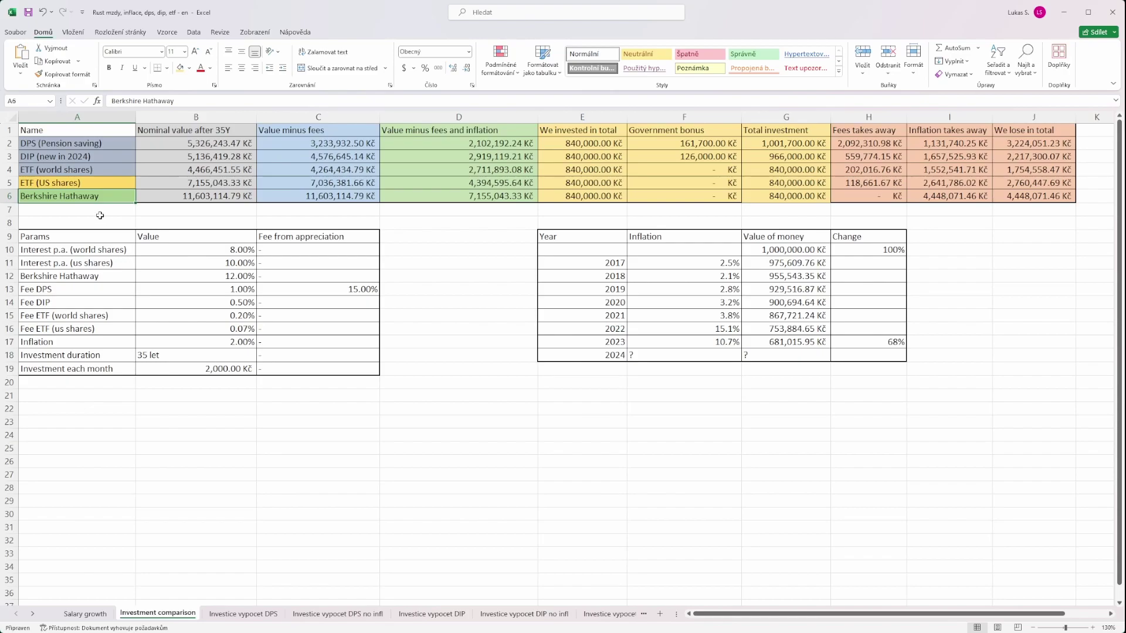
left_click(189, 132)
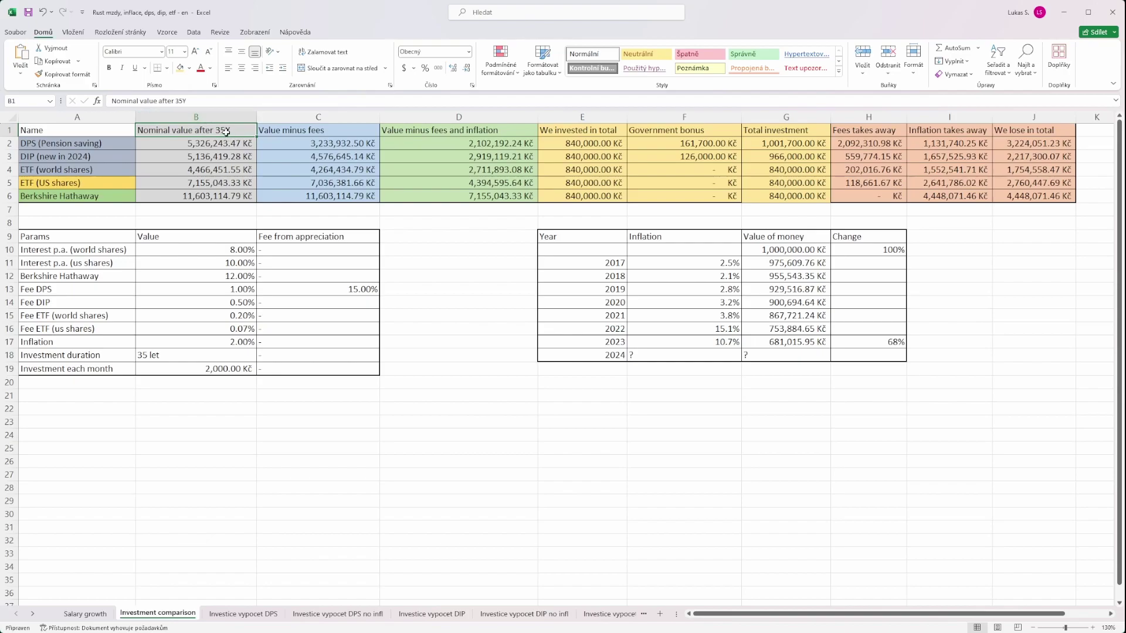
left_click_drag(88, 238, 272, 368)
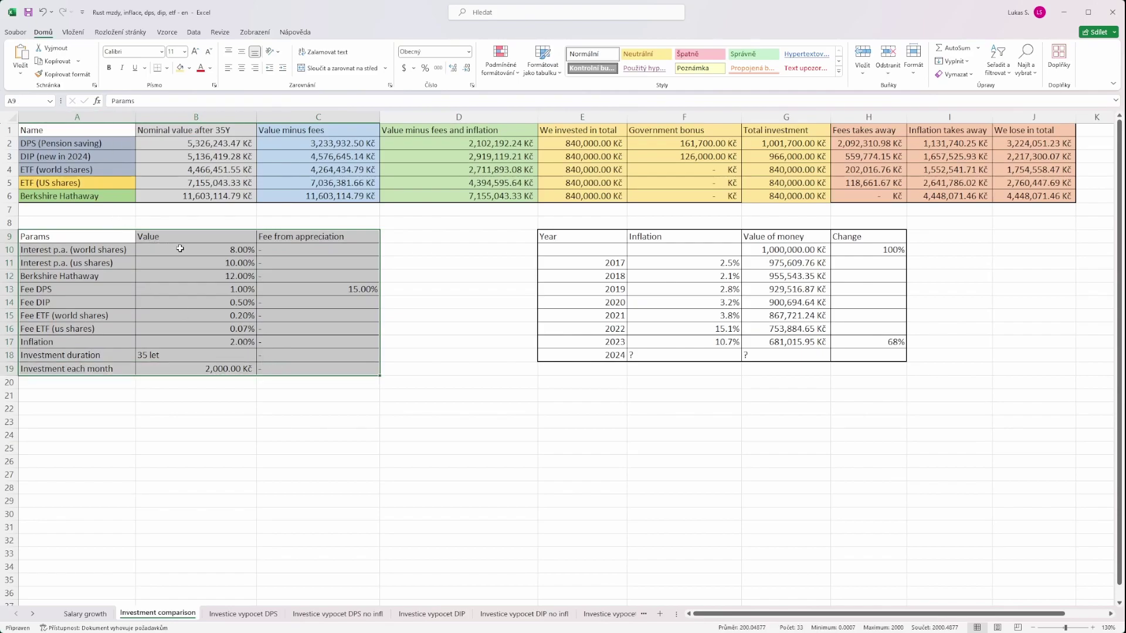
left_click(59, 251)
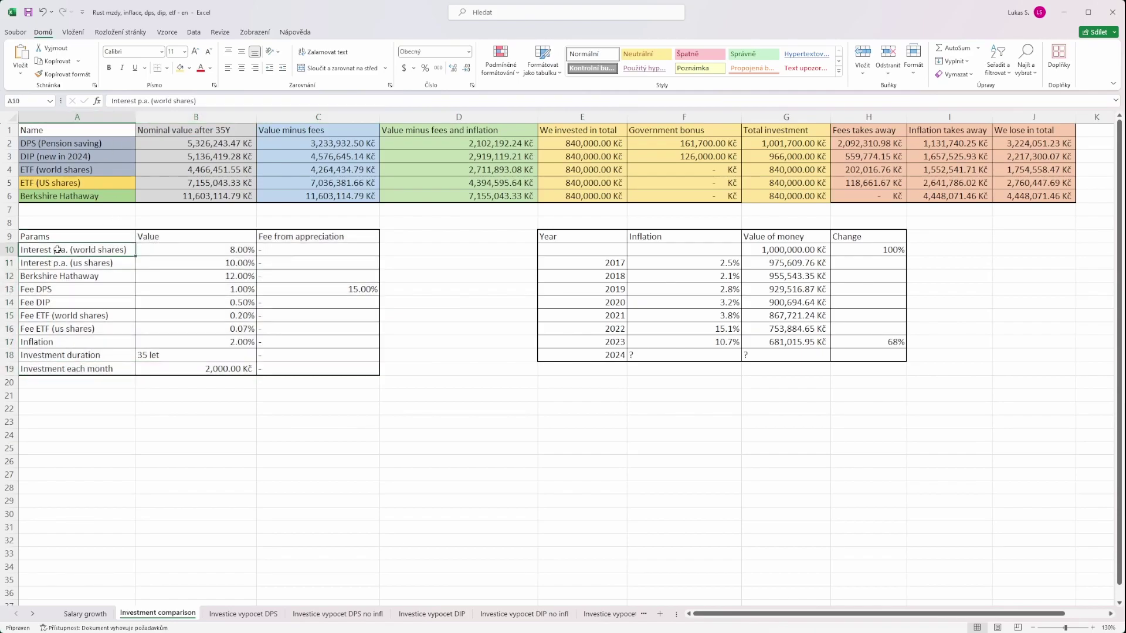
left_click(60, 262)
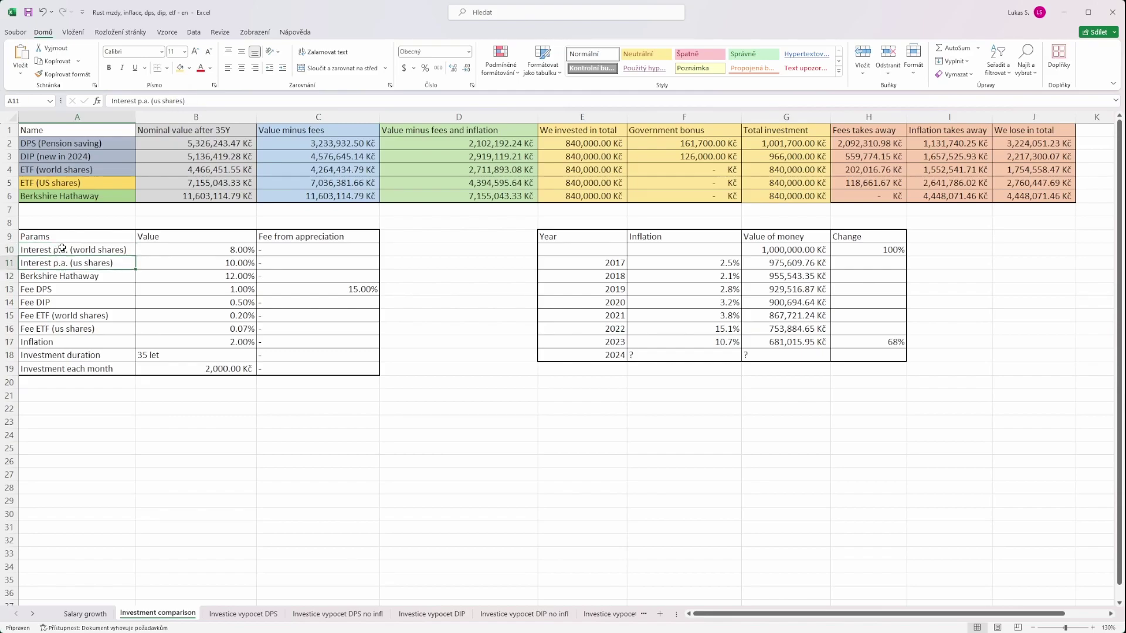
left_click_drag(53, 143, 61, 171)
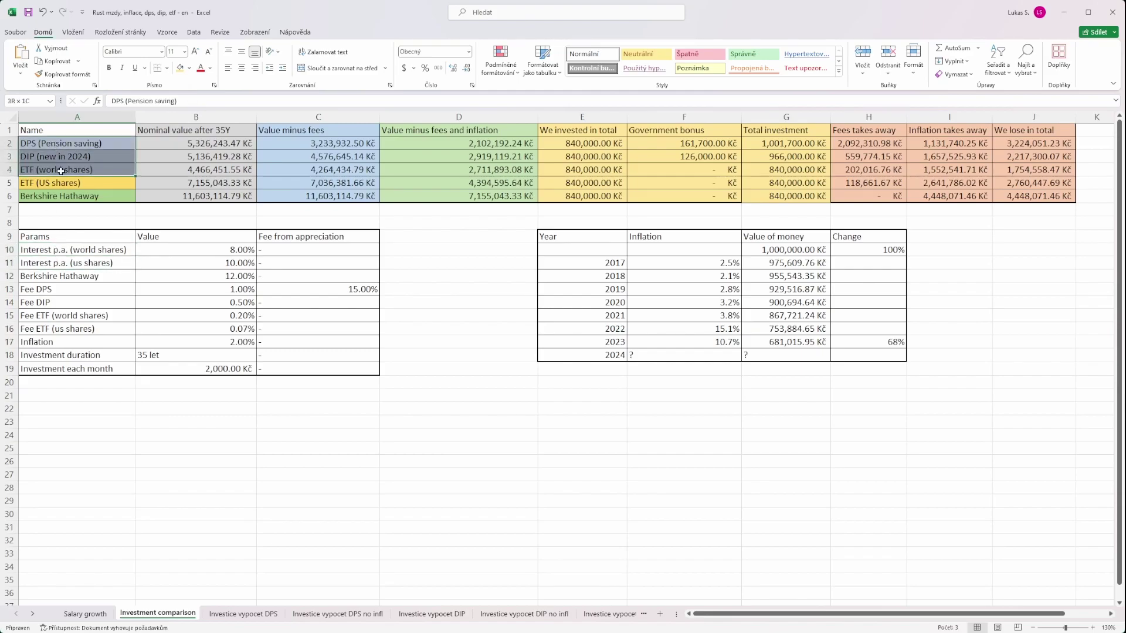
left_click(65, 250)
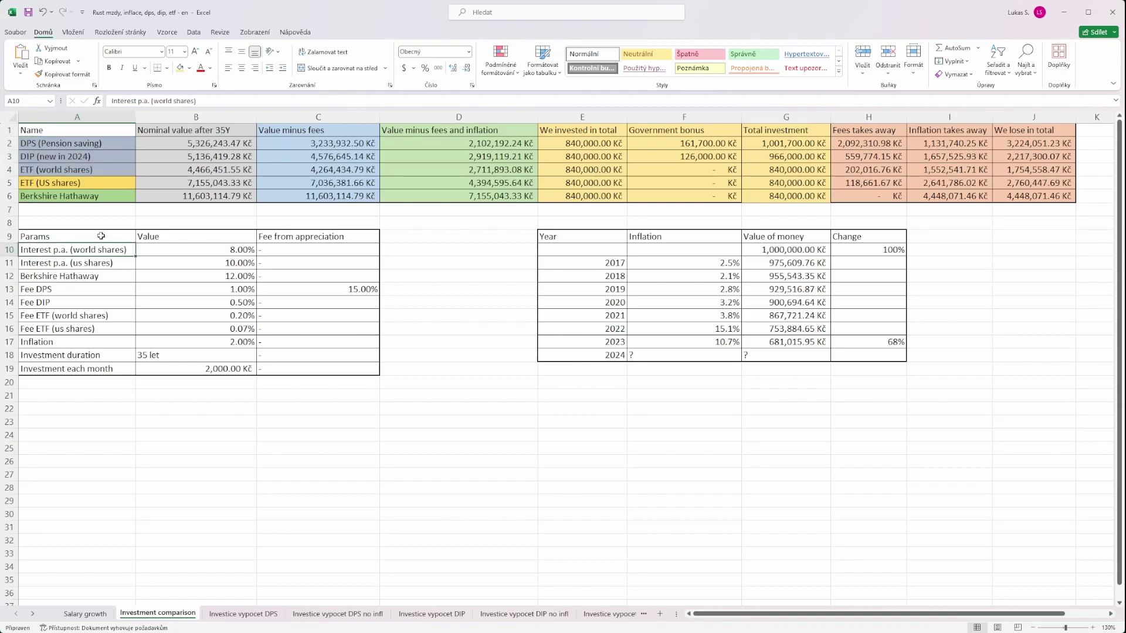
left_click(224, 251)
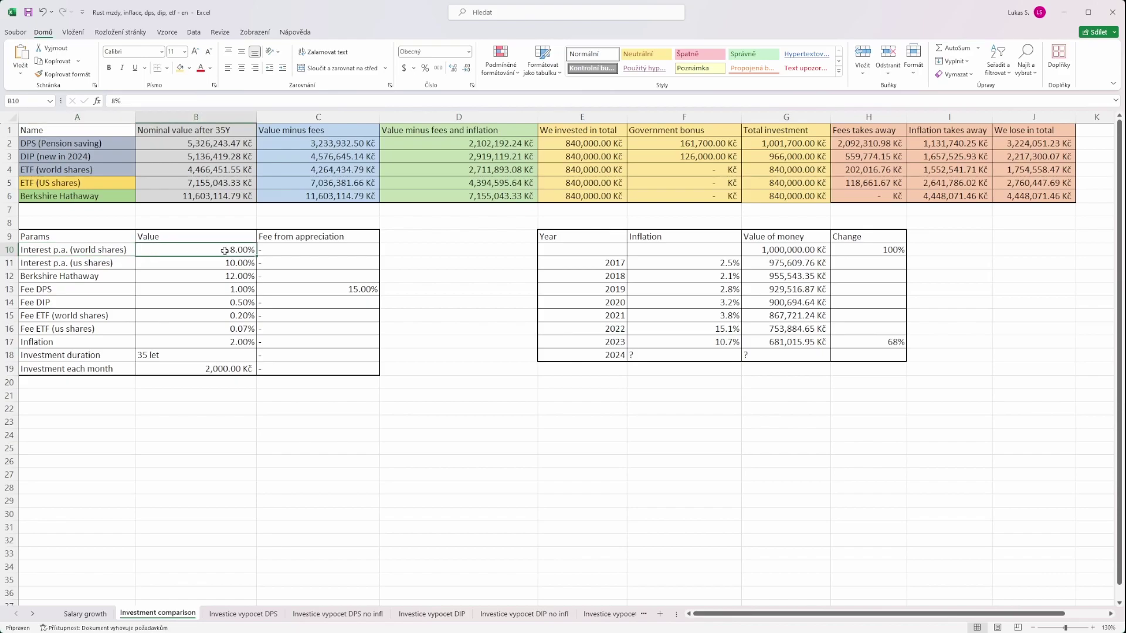
left_click(56, 145)
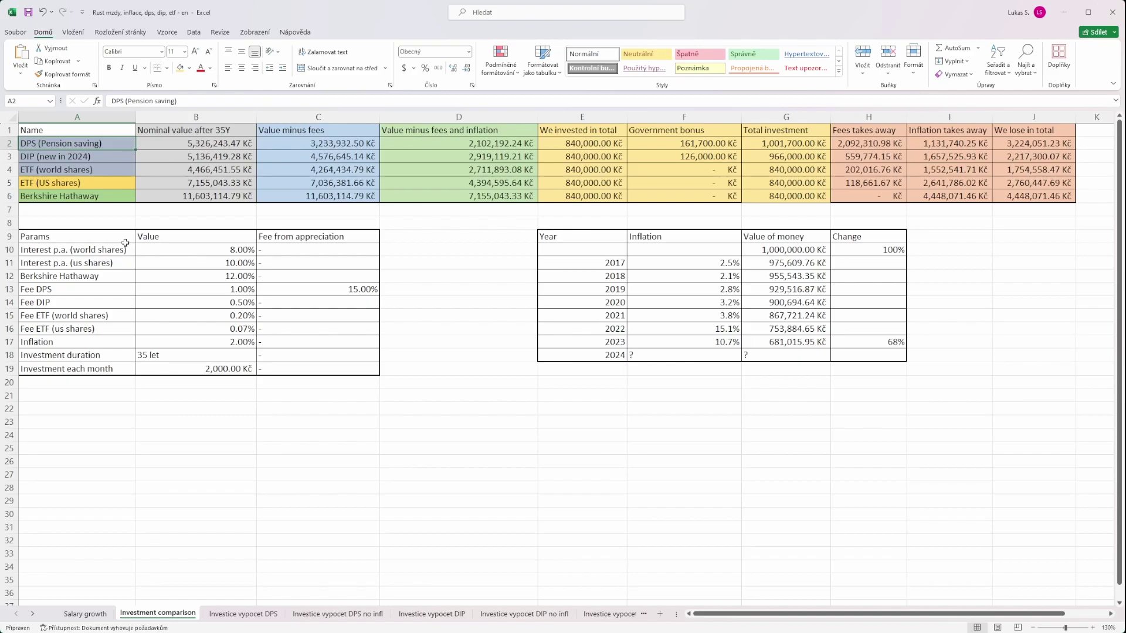
left_click(240, 247)
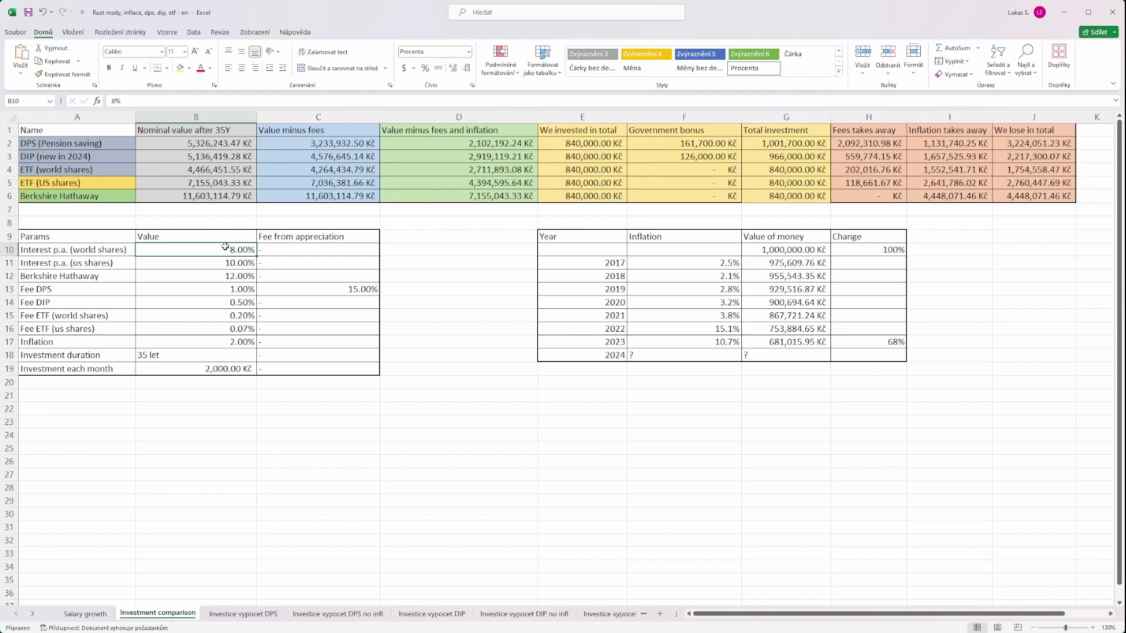
left_click_drag(55, 266, 186, 266)
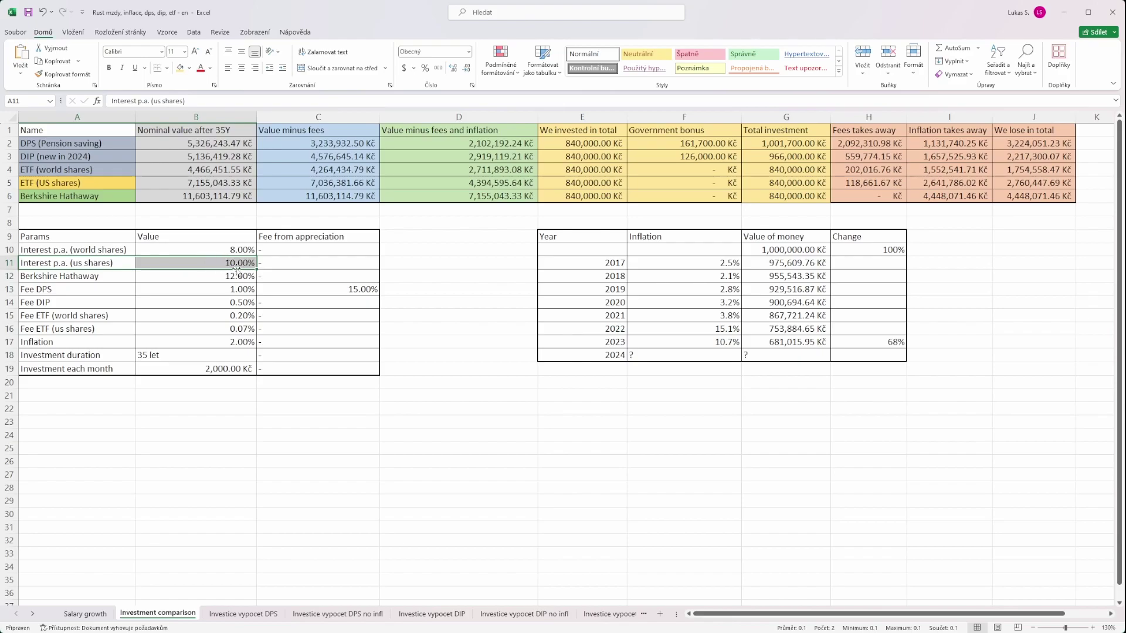
left_click_drag(96, 278, 170, 281)
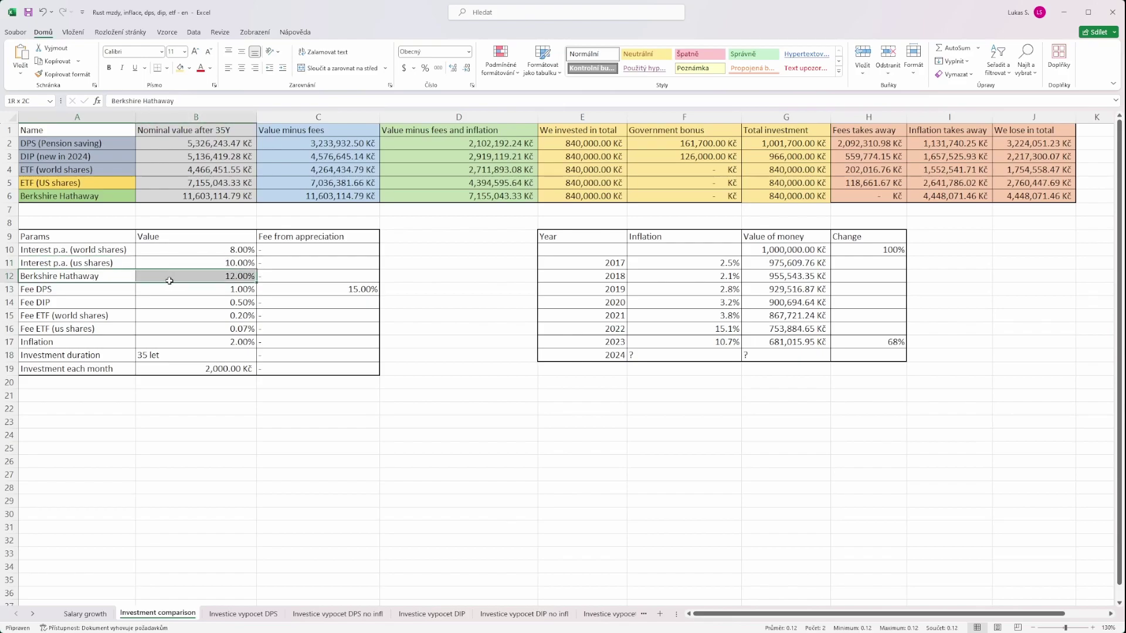
left_click(214, 277)
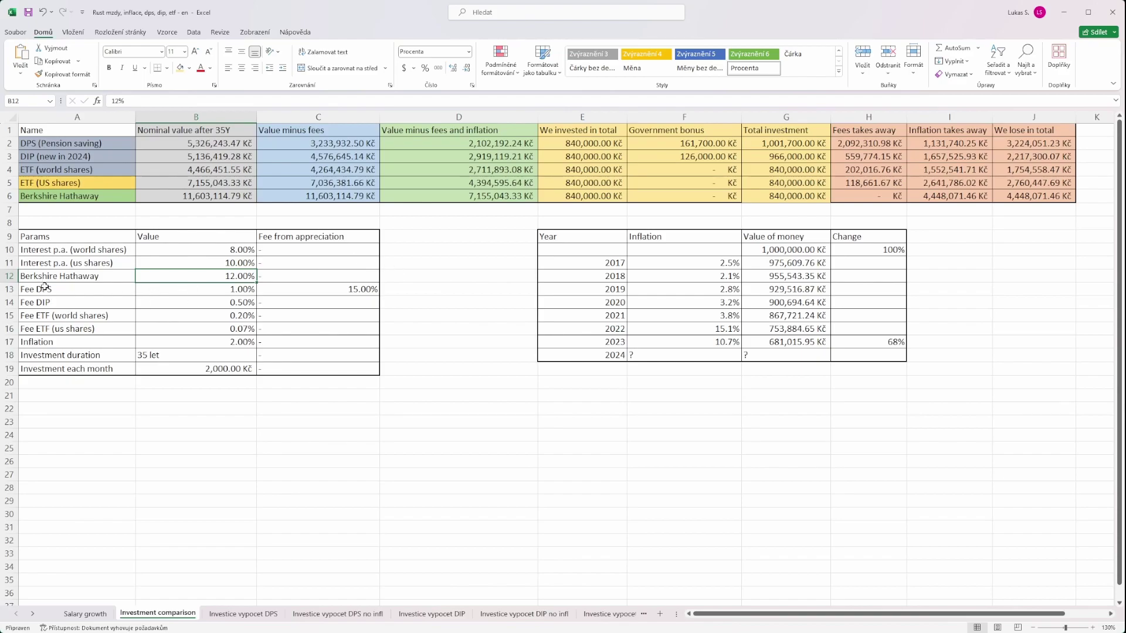
left_click_drag(48, 290, 197, 327)
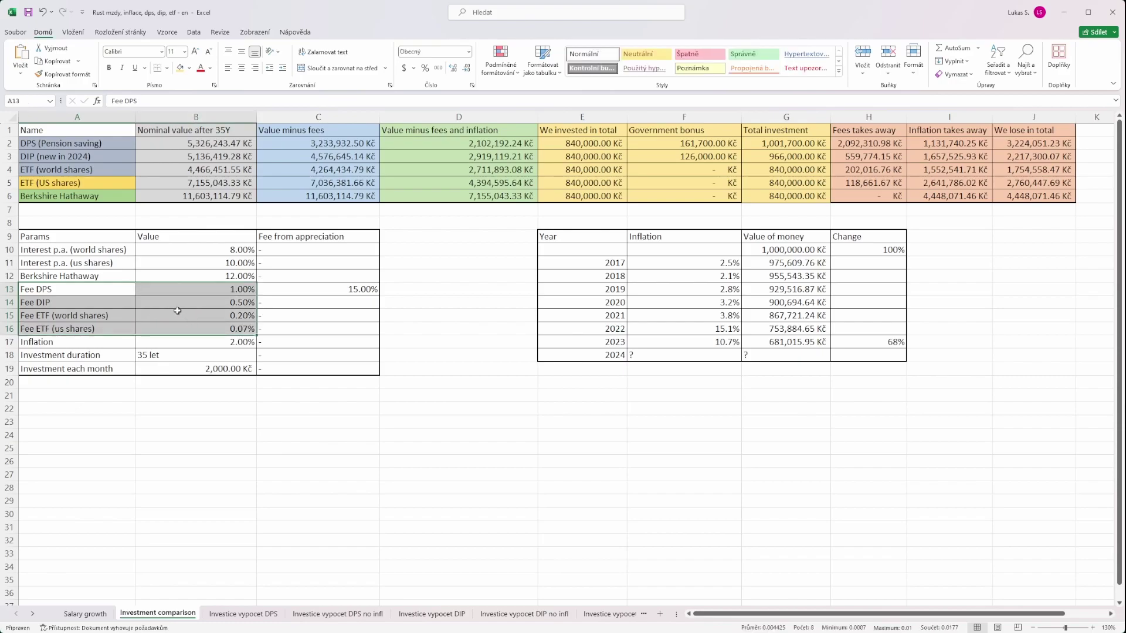
left_click(70, 291)
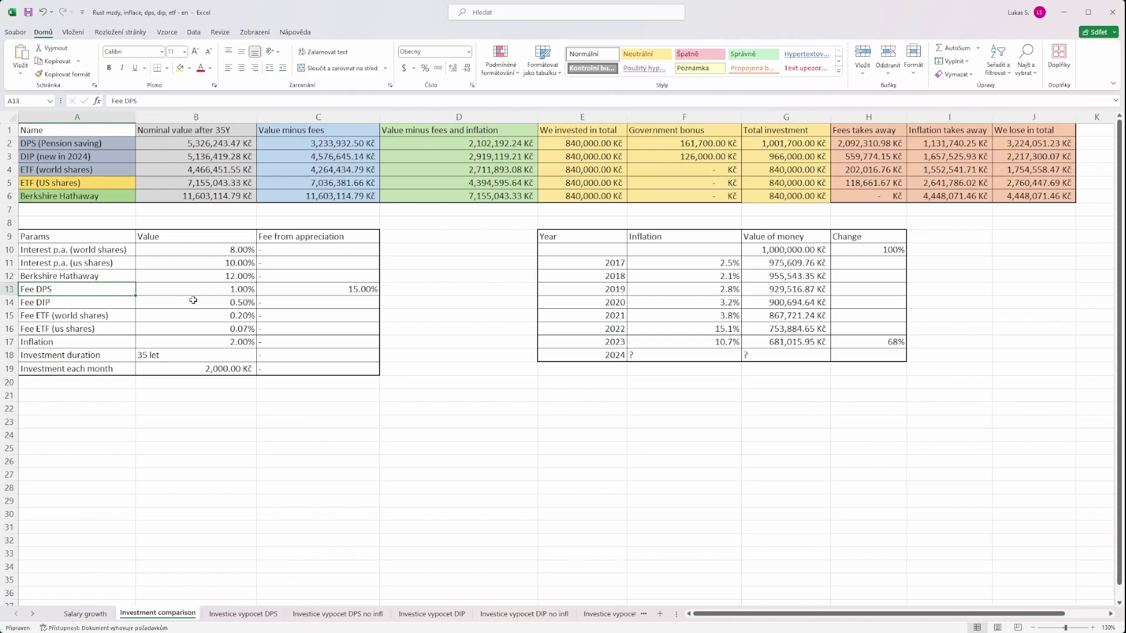
left_click(226, 290)
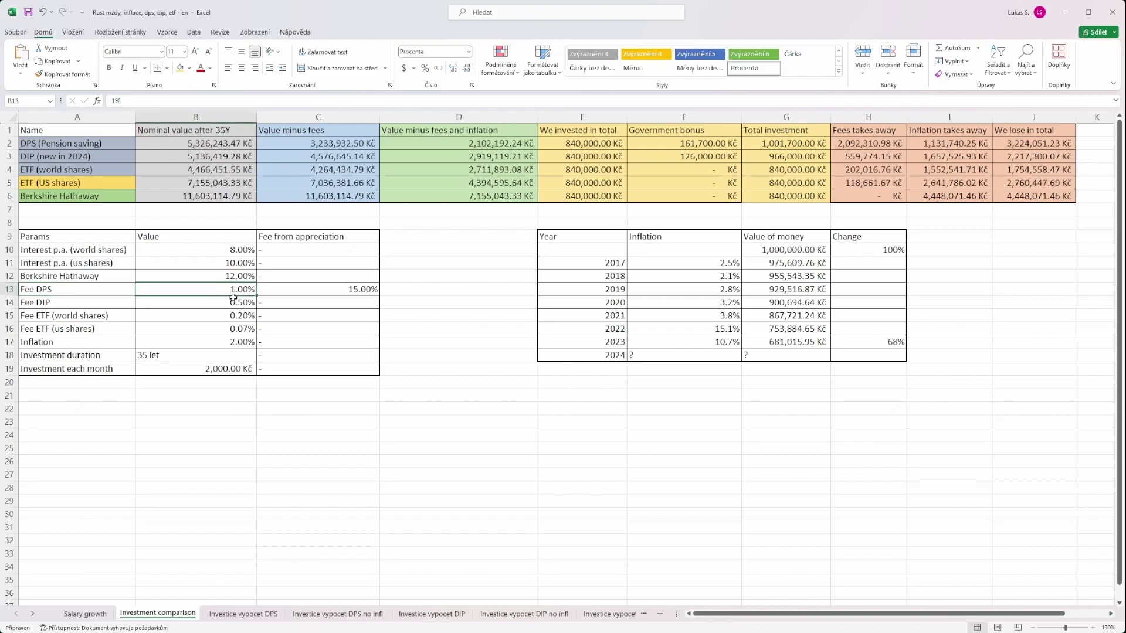
left_click(361, 289)
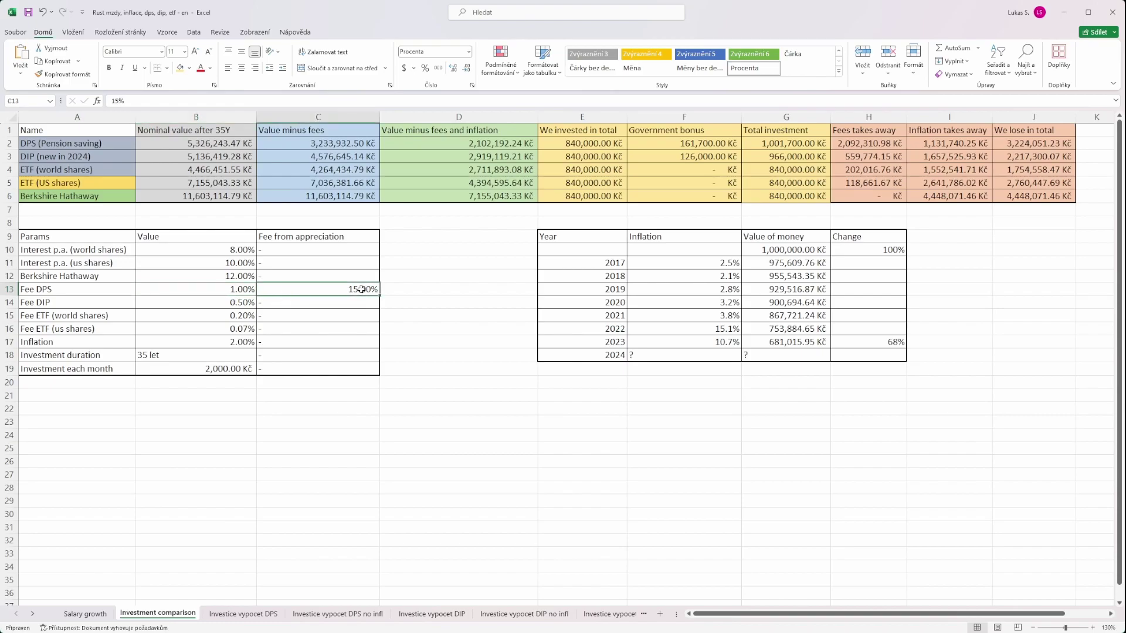
left_click(234, 303)
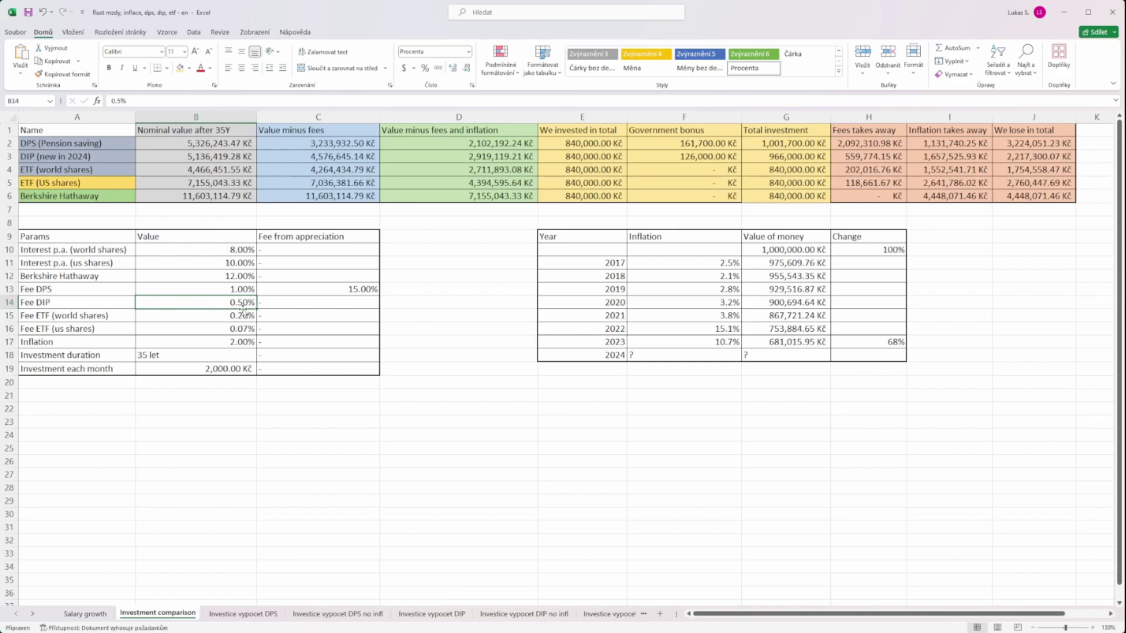
left_click(241, 315)
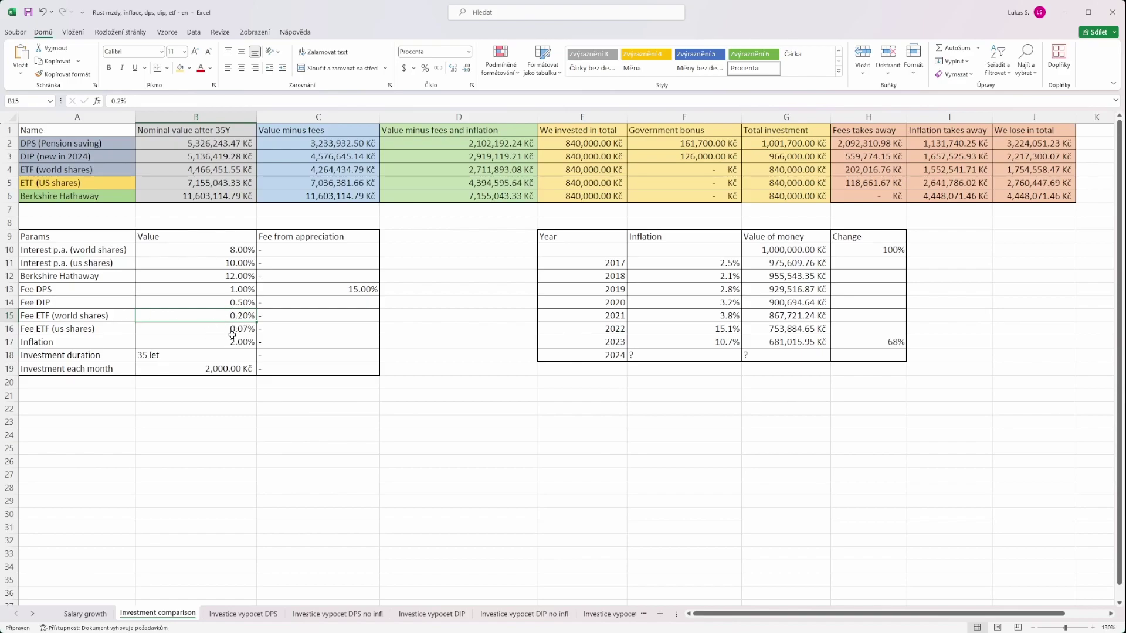
left_click(233, 331)
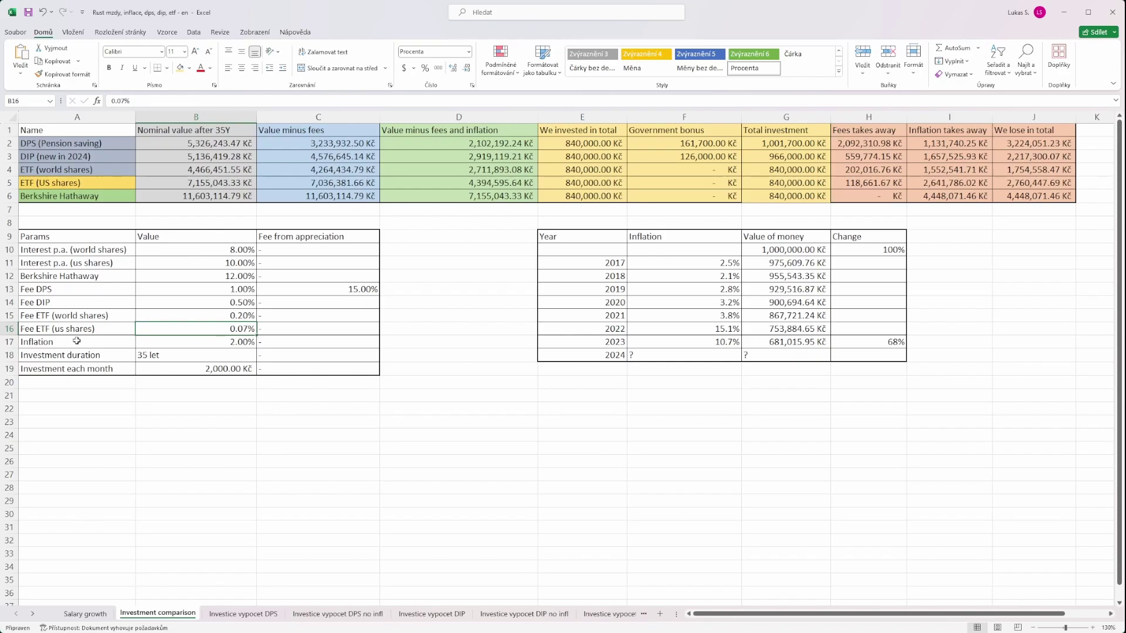
left_click_drag(82, 343, 195, 339)
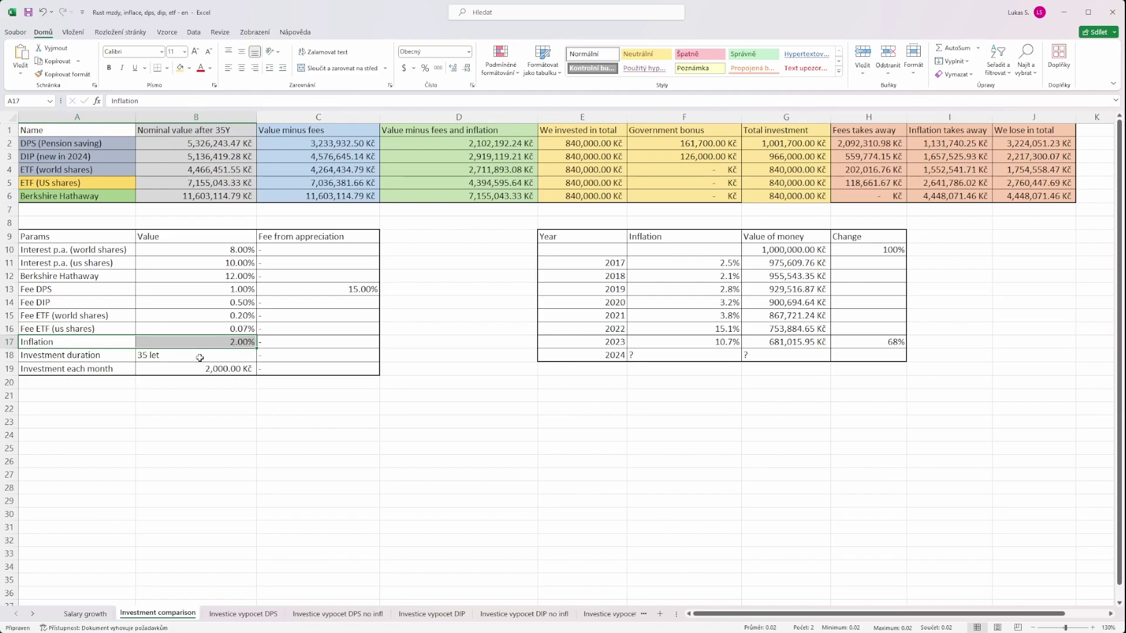
left_click(145, 358)
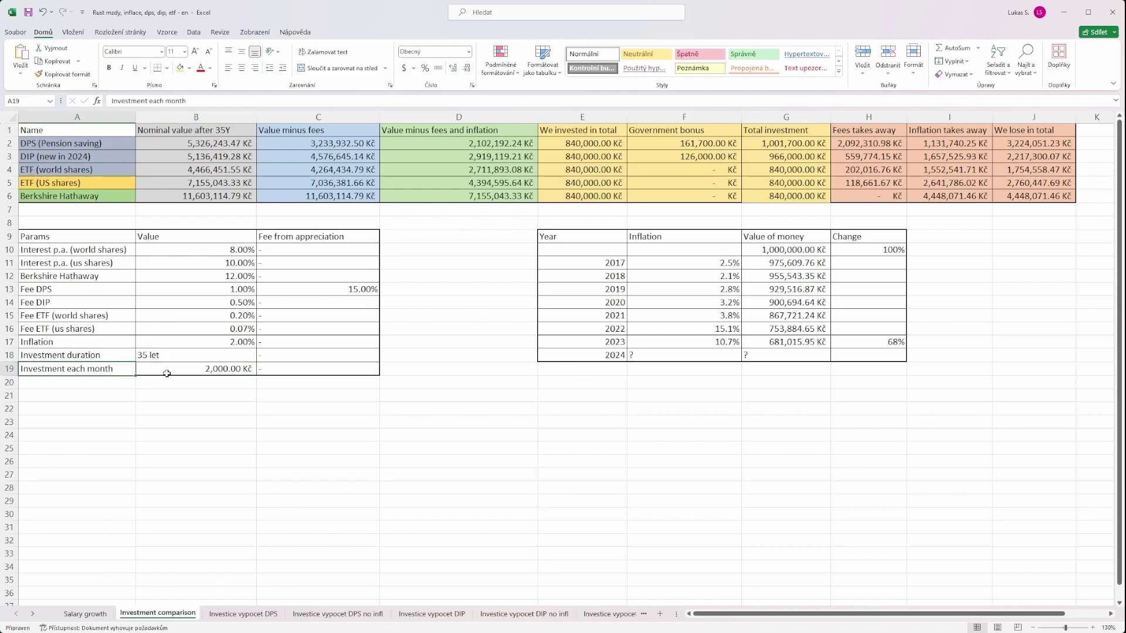
left_click(199, 370)
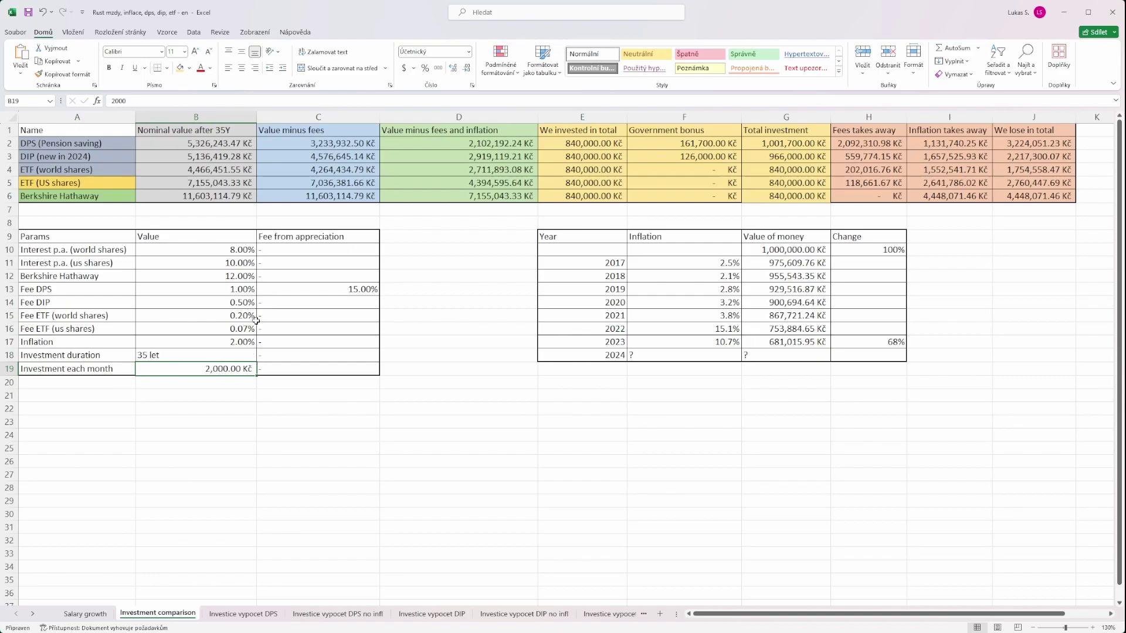
left_click(554, 263)
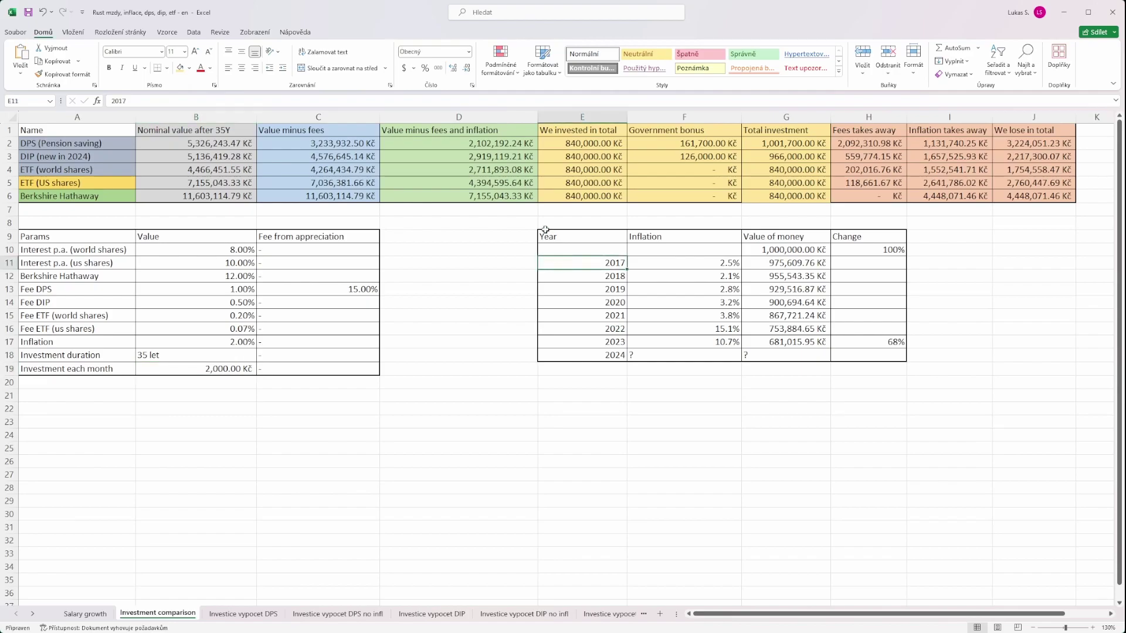
left_click(601, 251)
left_click(678, 249)
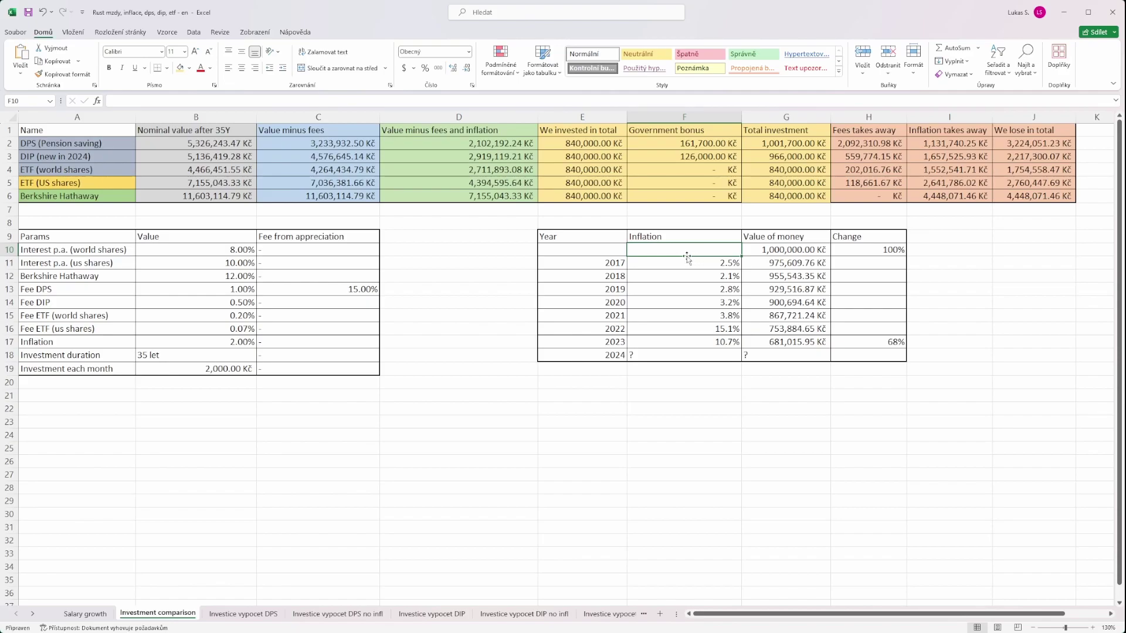
left_click(768, 252)
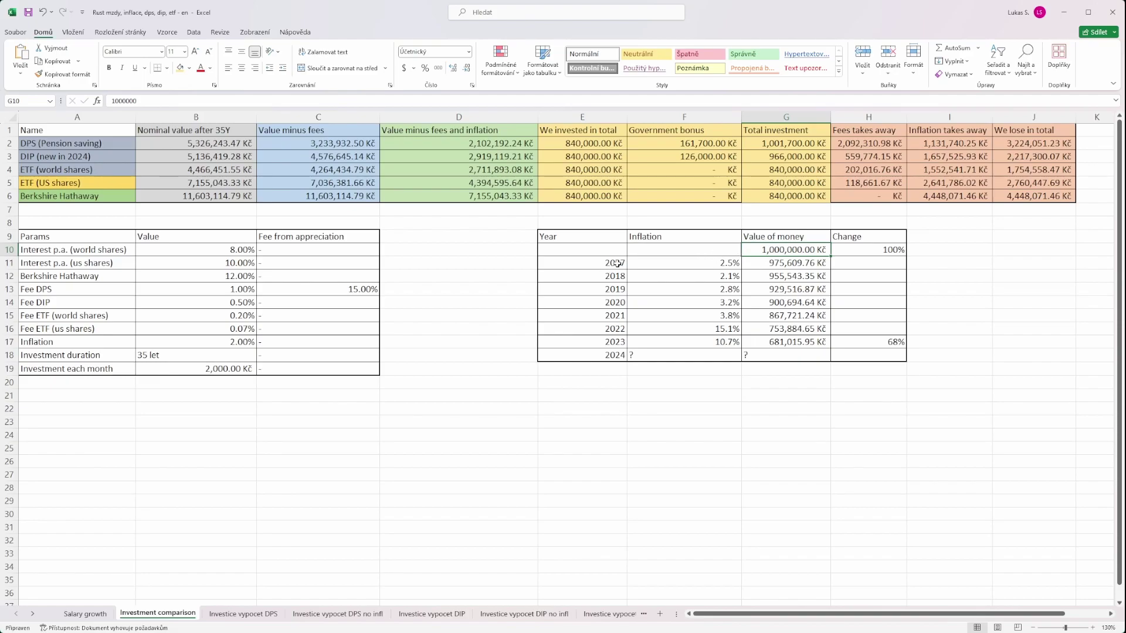
left_click_drag(690, 262, 698, 340)
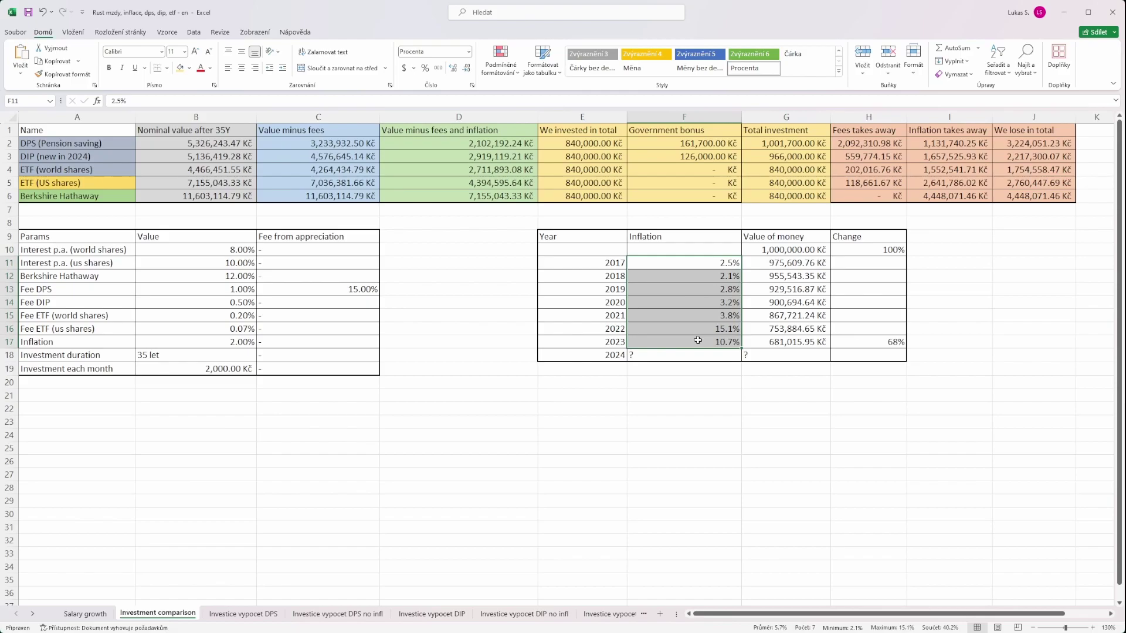
left_click(776, 252)
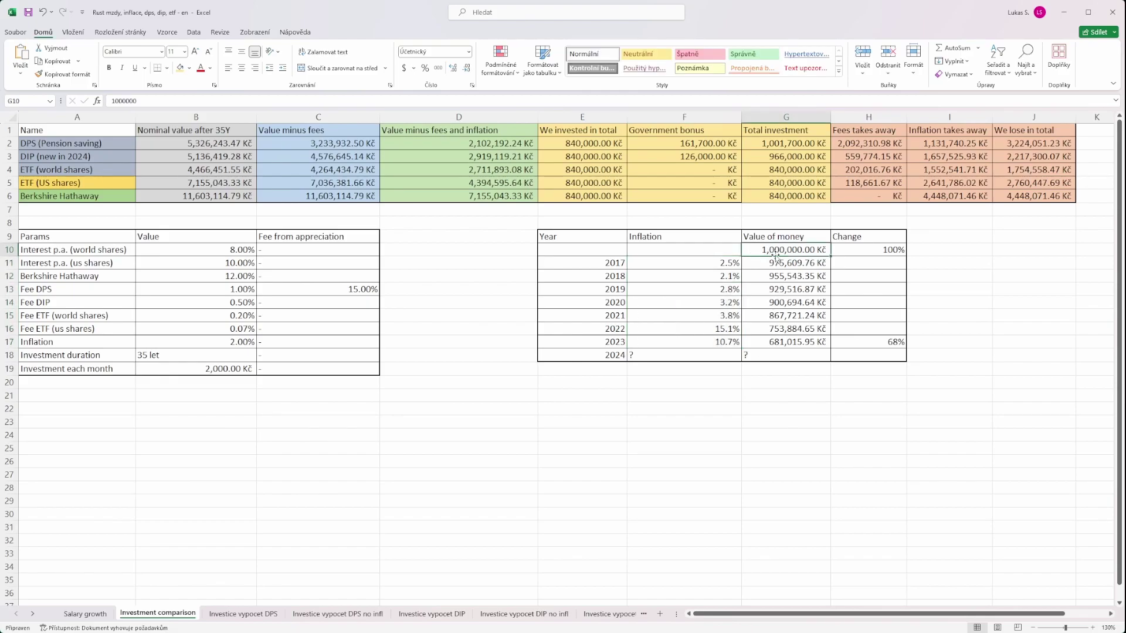
left_click(783, 343)
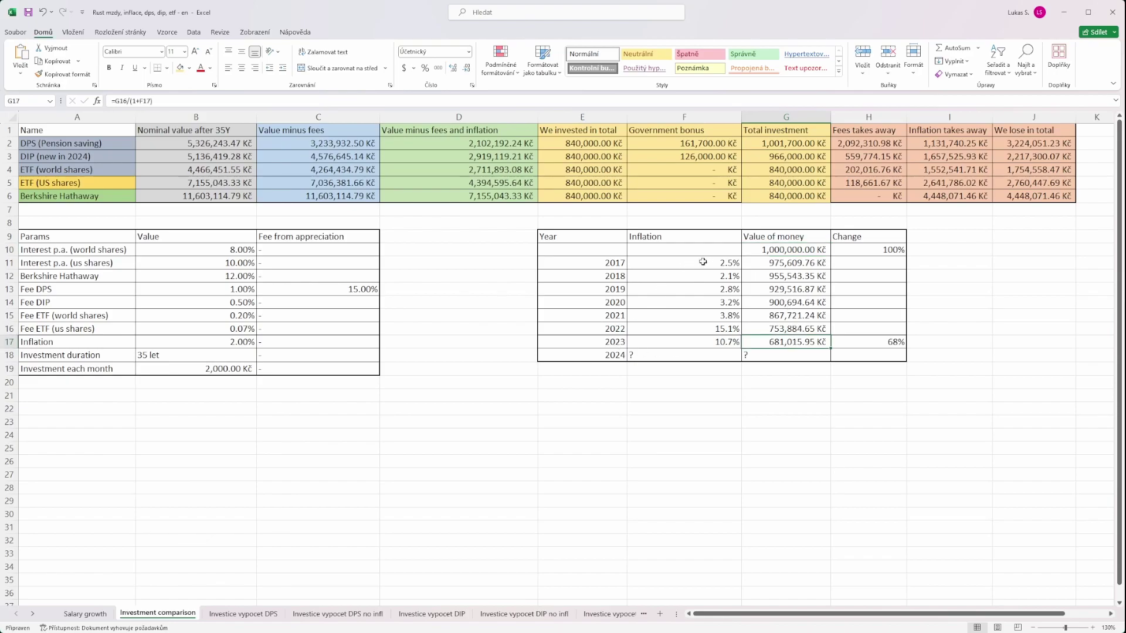
left_click_drag(707, 260, 712, 341)
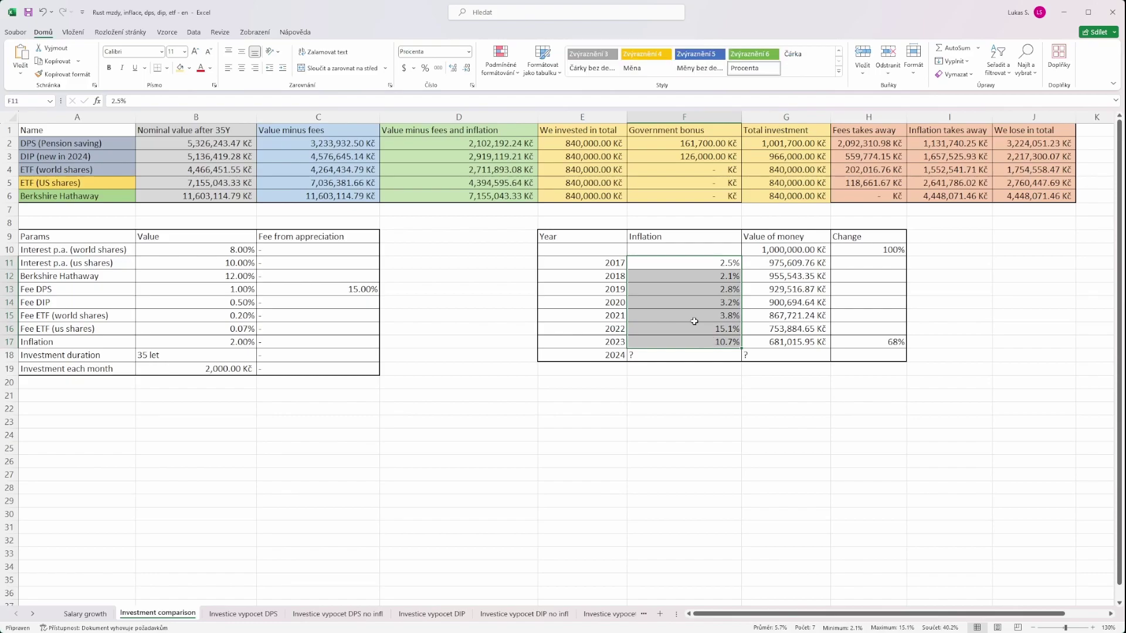
left_click(783, 254)
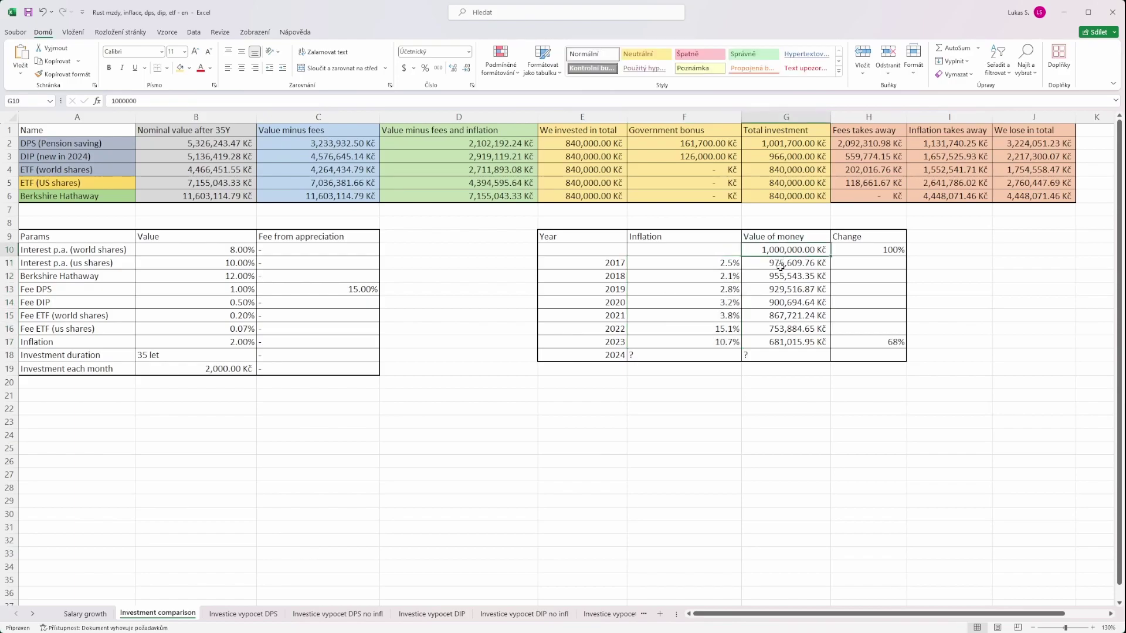
left_click(792, 343)
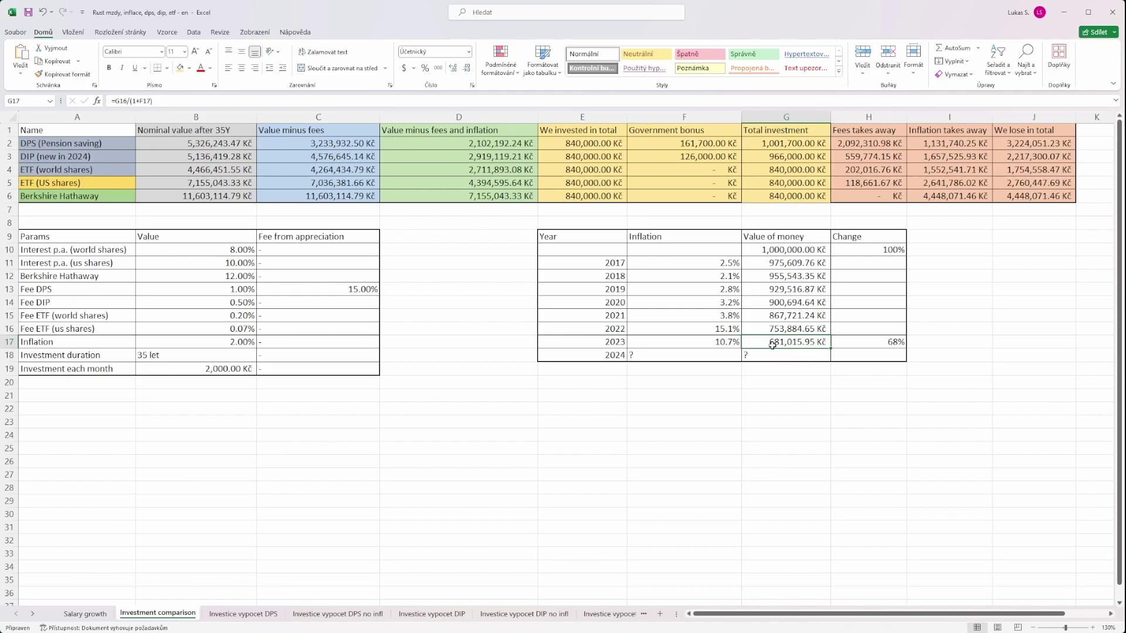
left_click(755, 249)
left_click(684, 250)
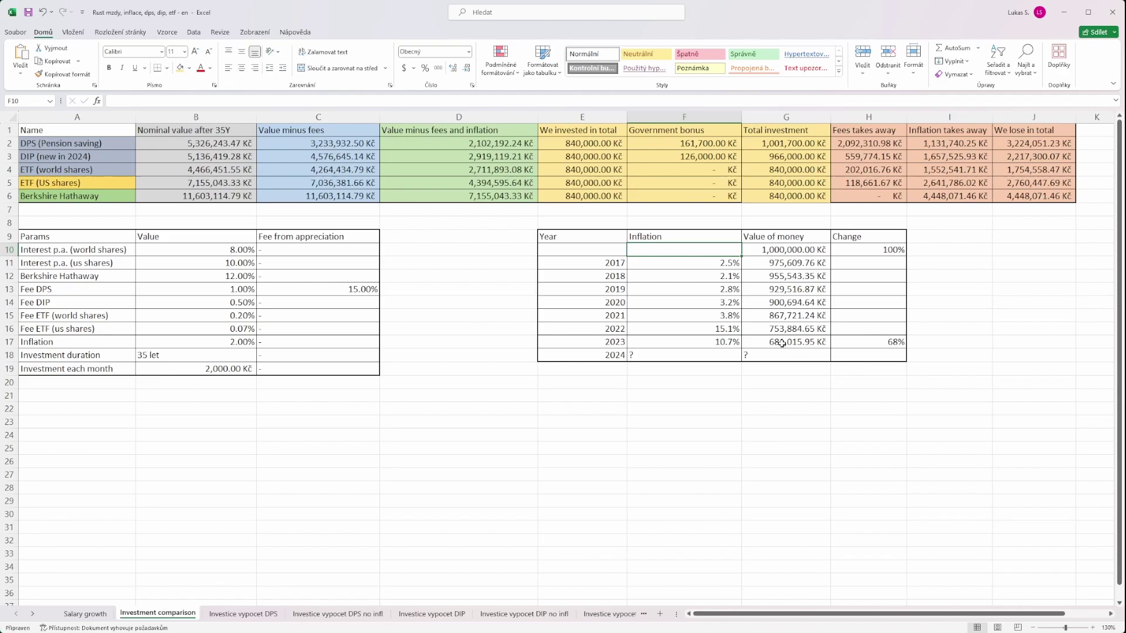
left_click(792, 248)
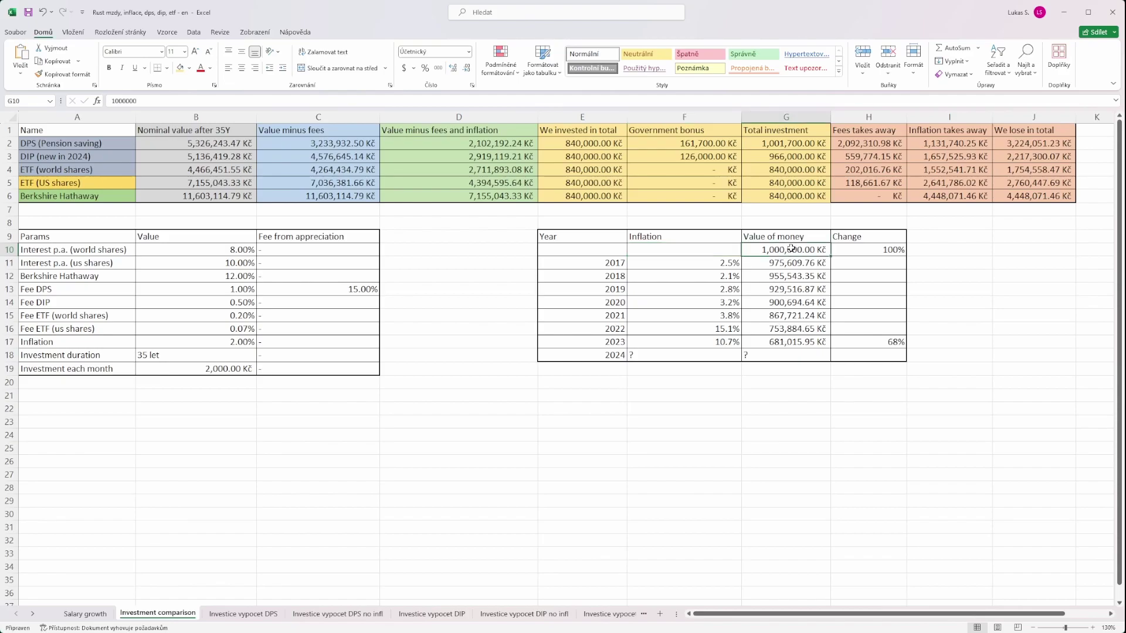
left_click(779, 343)
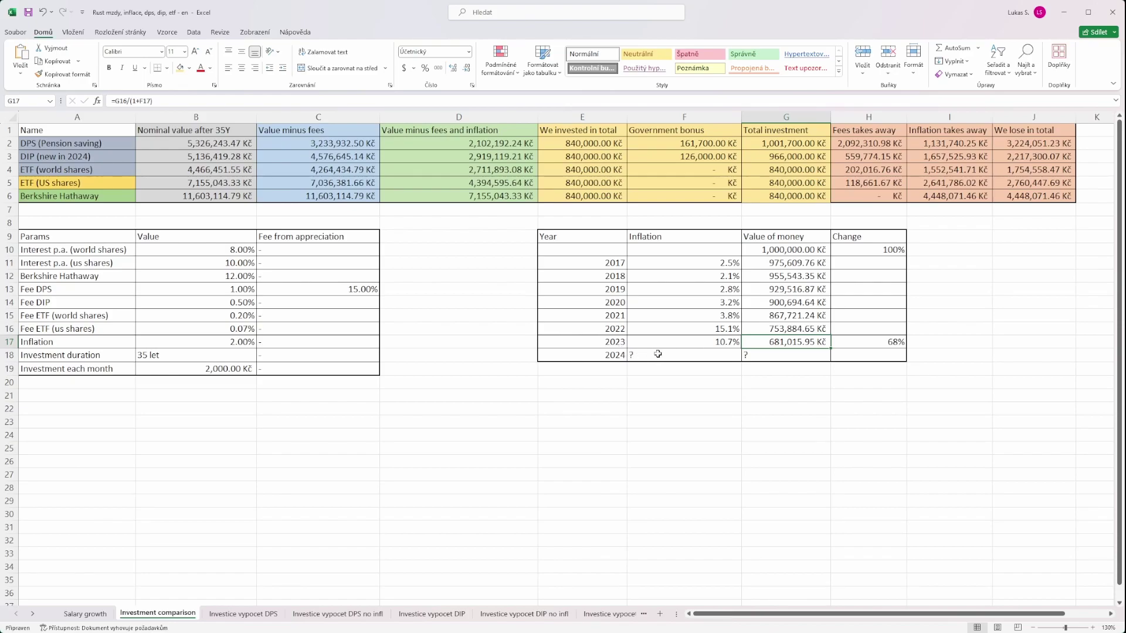
left_click(868, 343)
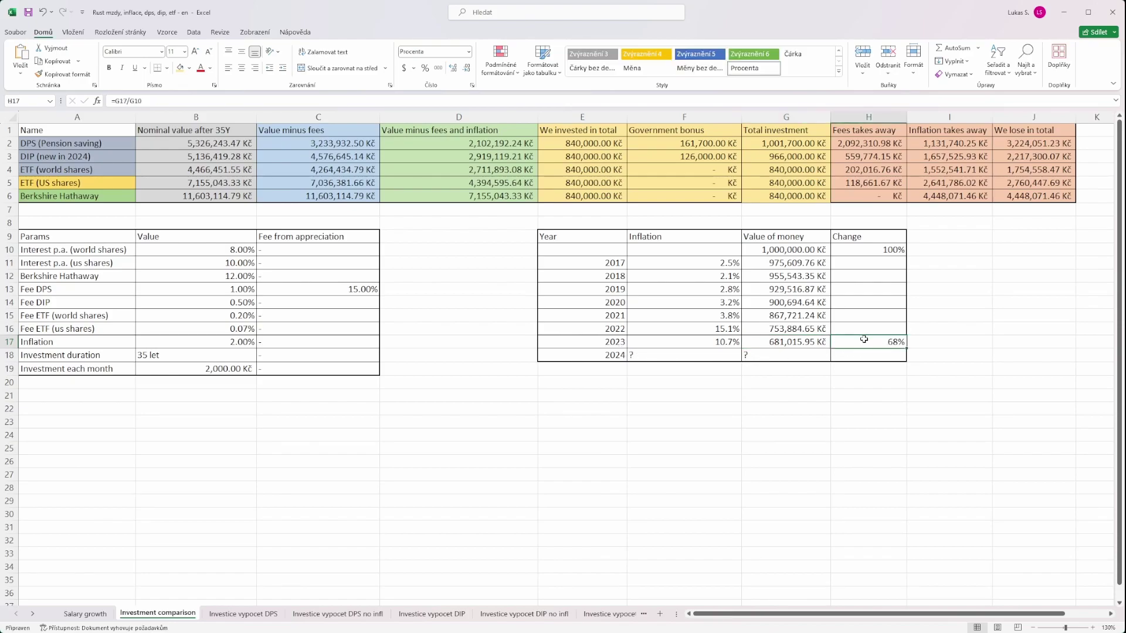
left_click(189, 130)
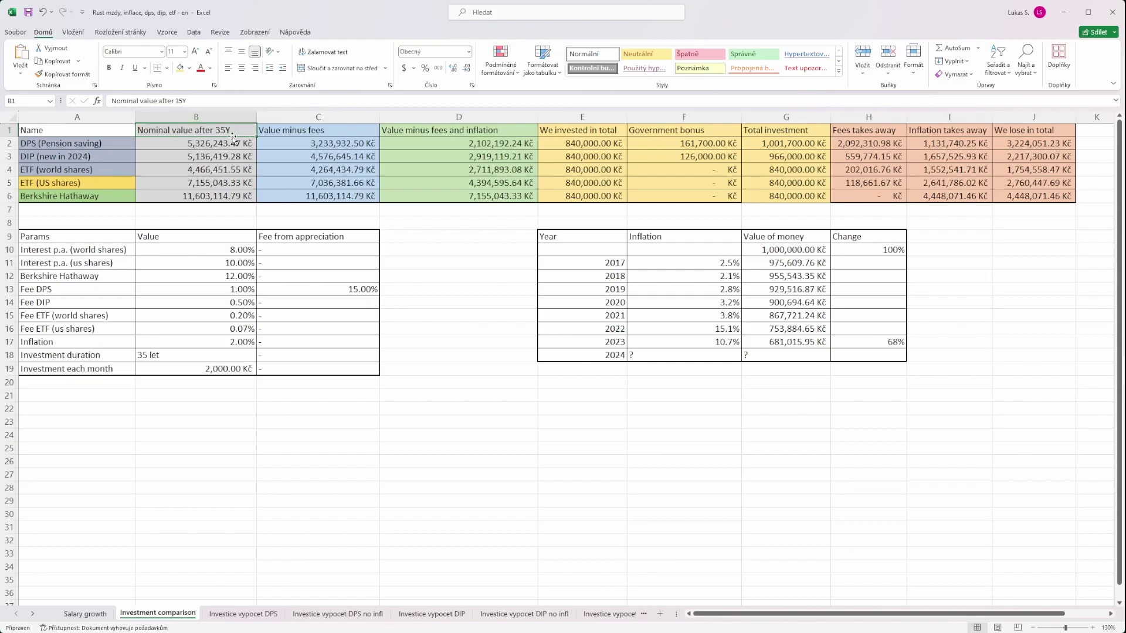
left_click(212, 143)
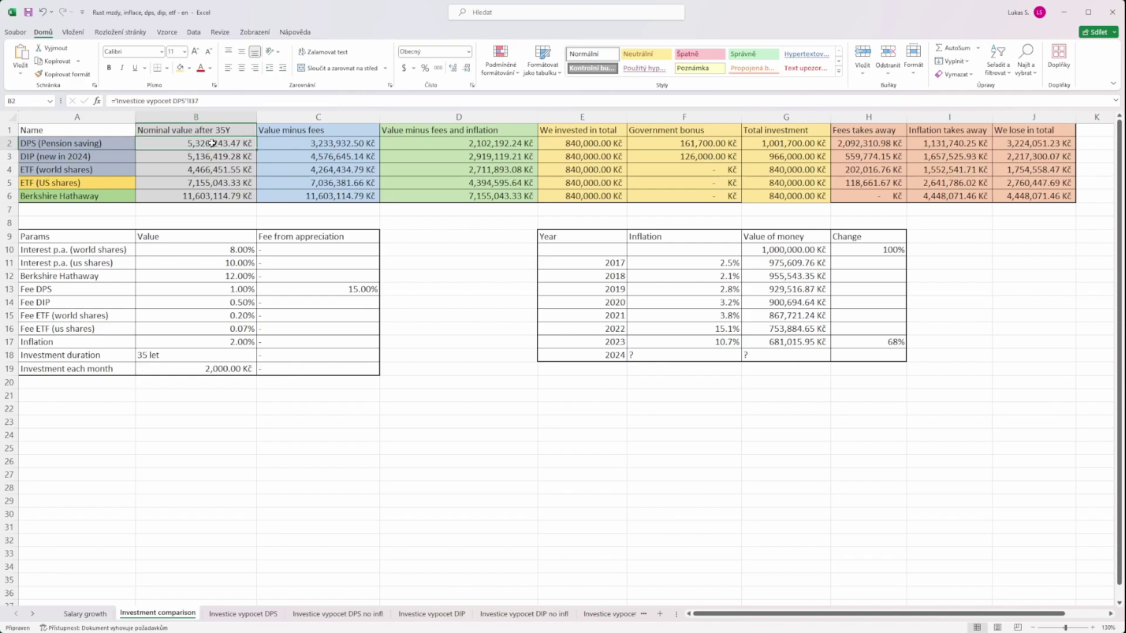
left_click_drag(212, 143, 212, 198)
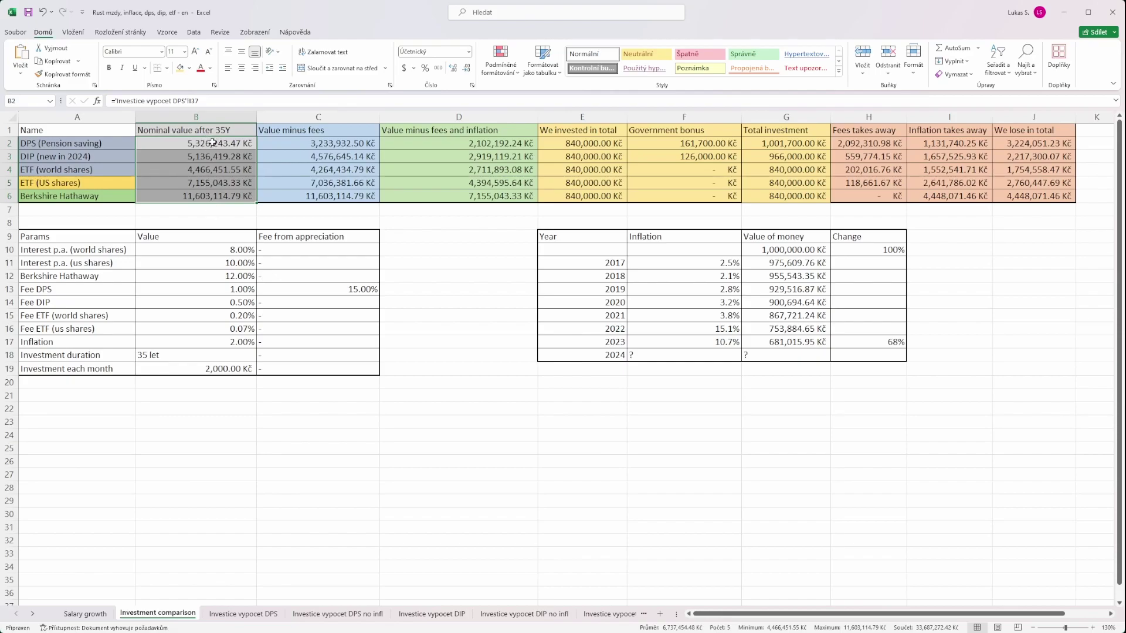
left_click(217, 146)
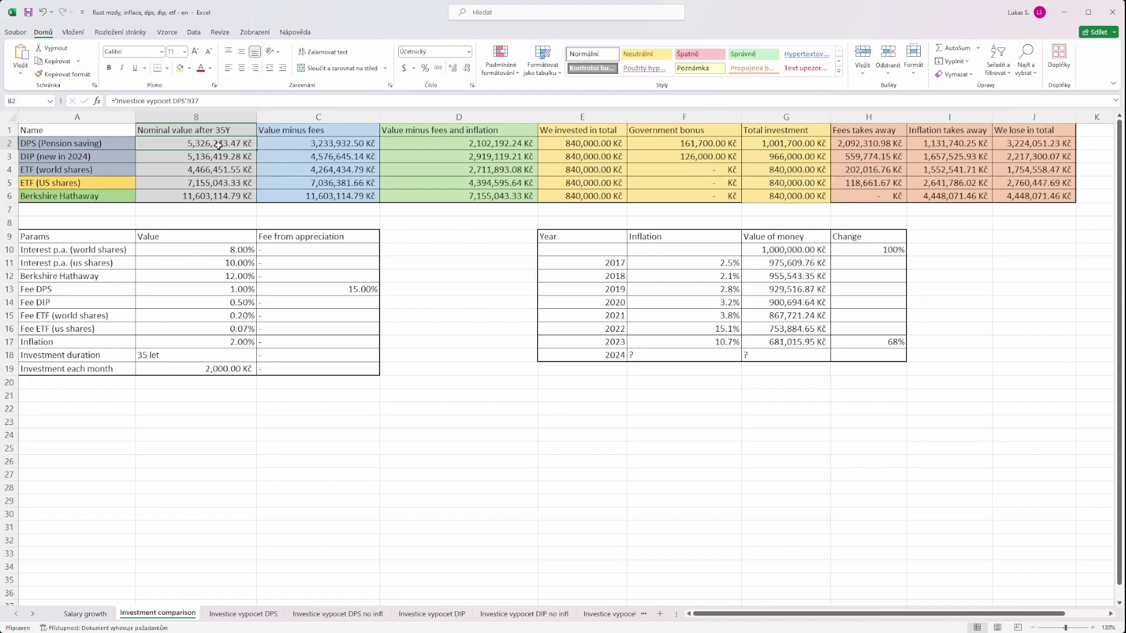
left_click(201, 159)
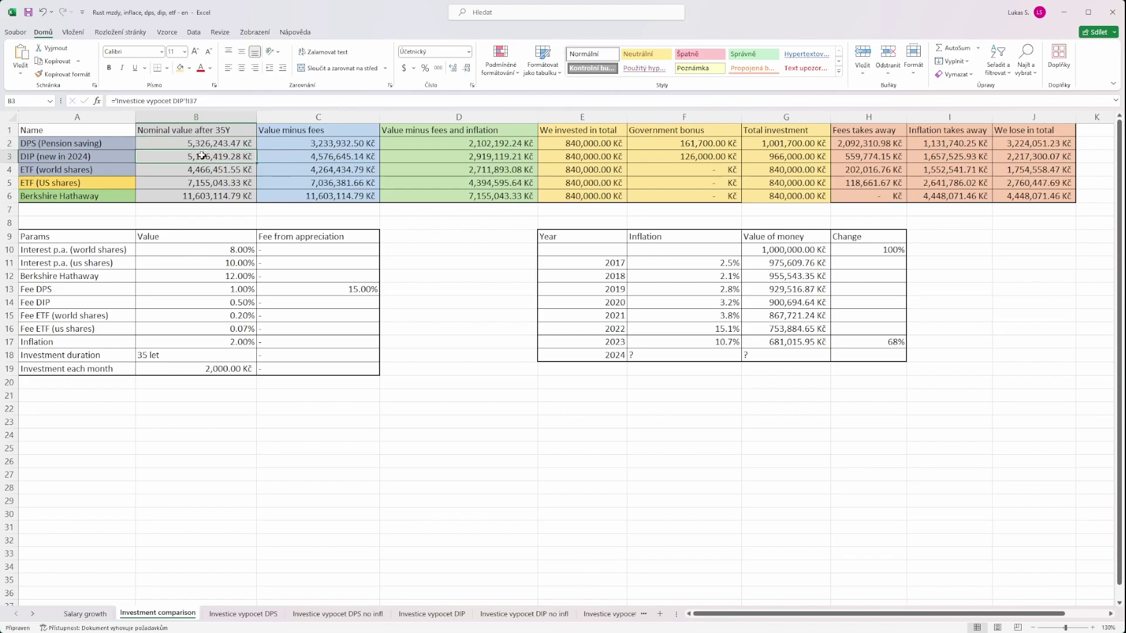
left_click(218, 142)
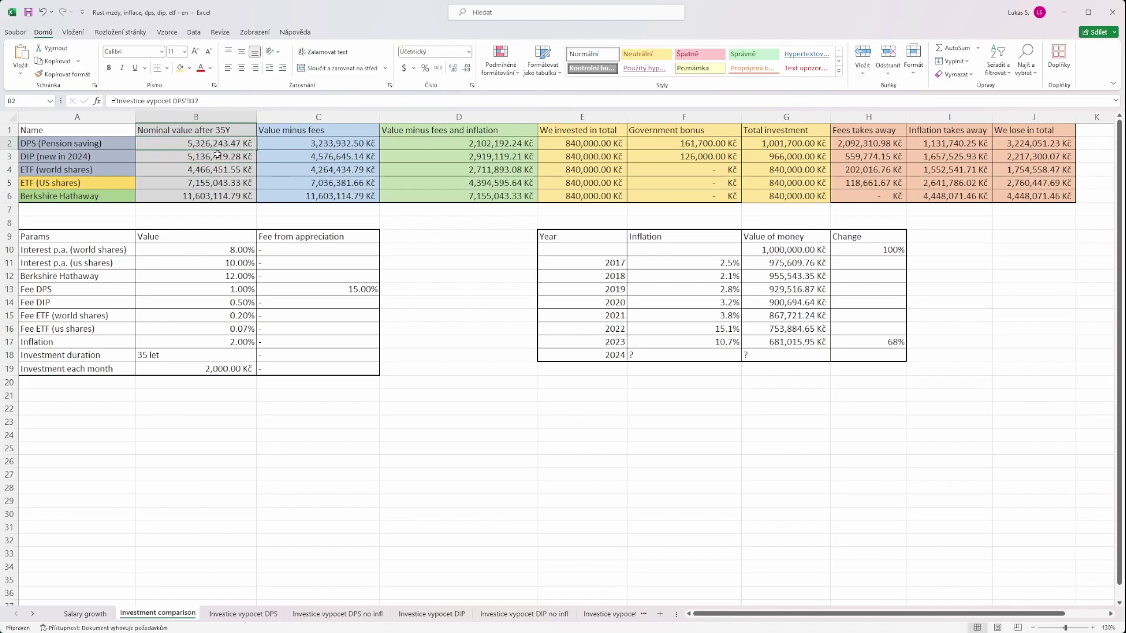
left_click(217, 154)
left_click(215, 144)
left_click(216, 155)
left_click(214, 144)
left_click(213, 170)
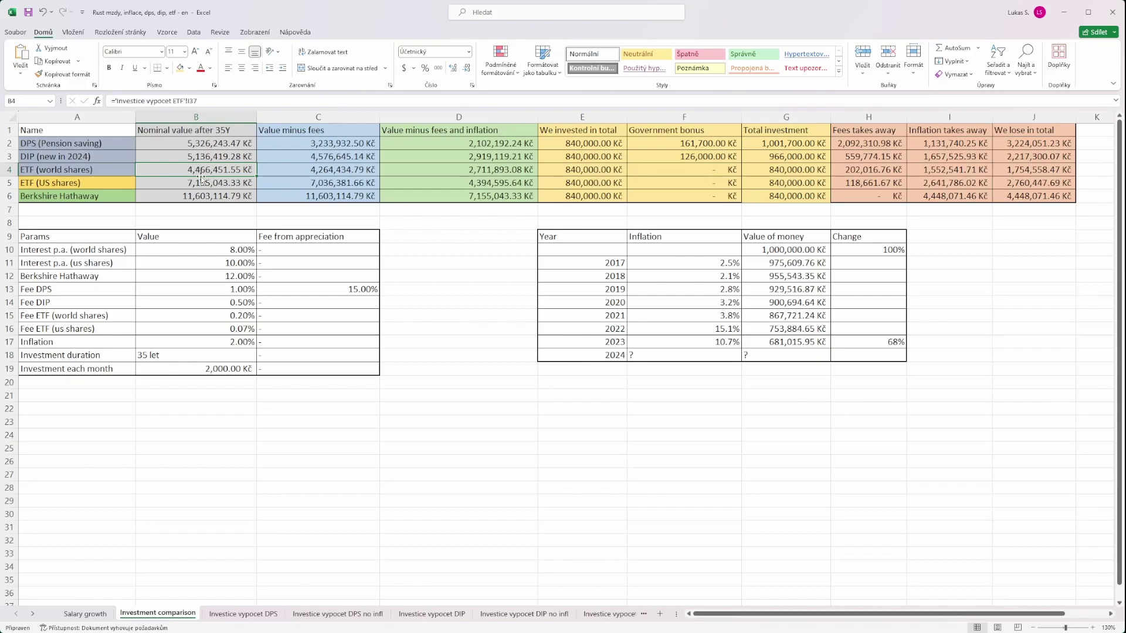
left_click(211, 197)
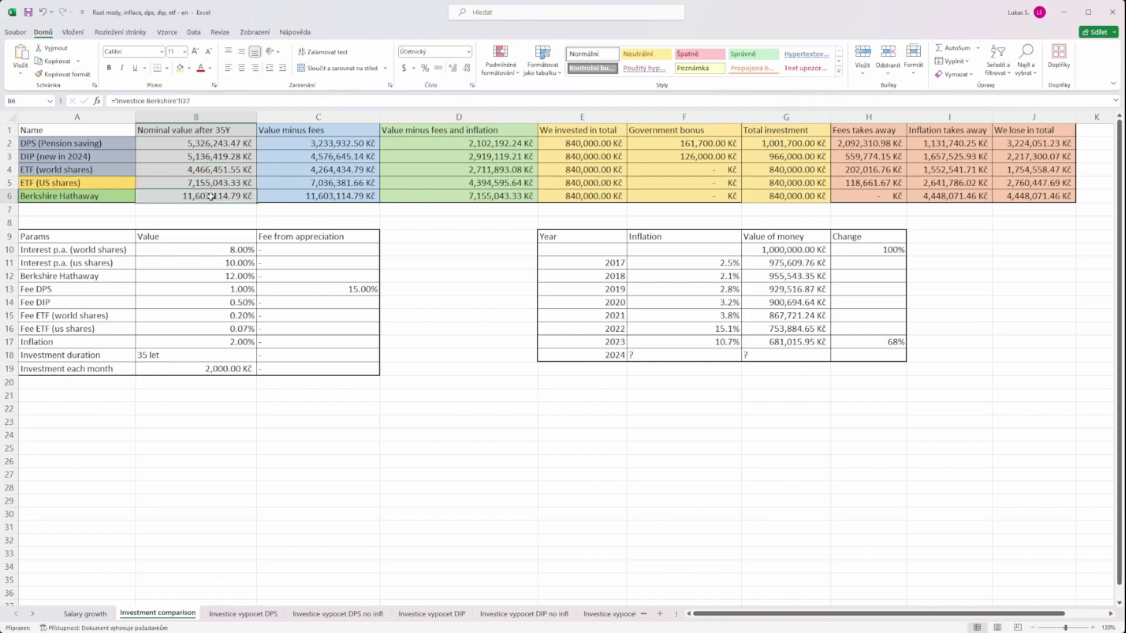
left_click(209, 150)
left_click_drag(209, 150, 208, 194)
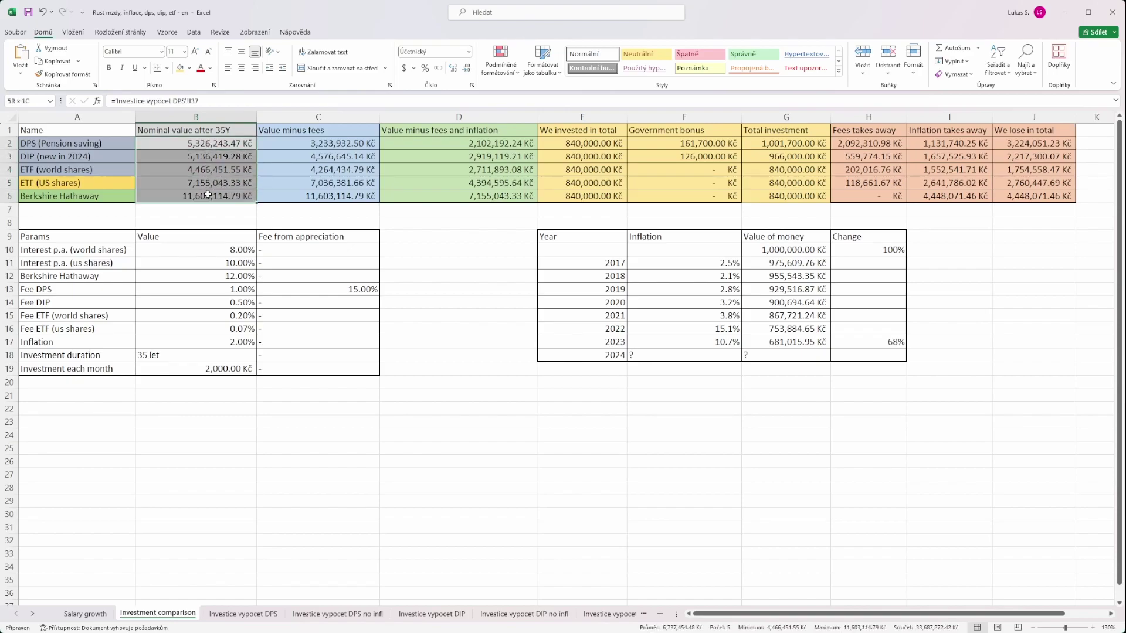
left_click(206, 185)
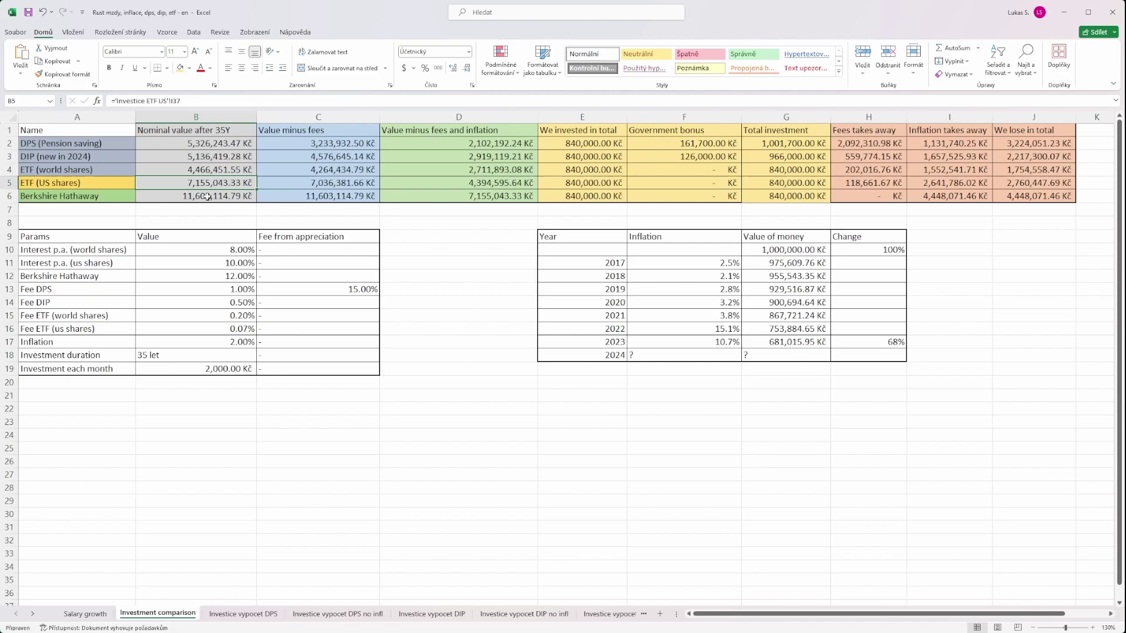
left_click_drag(236, 252, 234, 274)
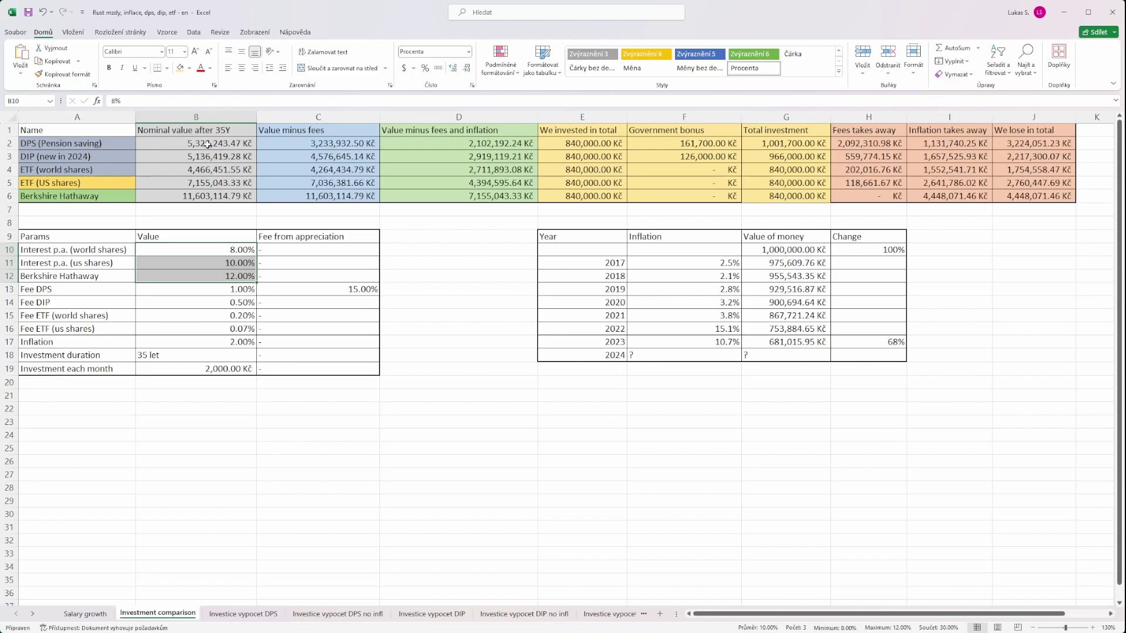
left_click_drag(208, 143, 208, 196)
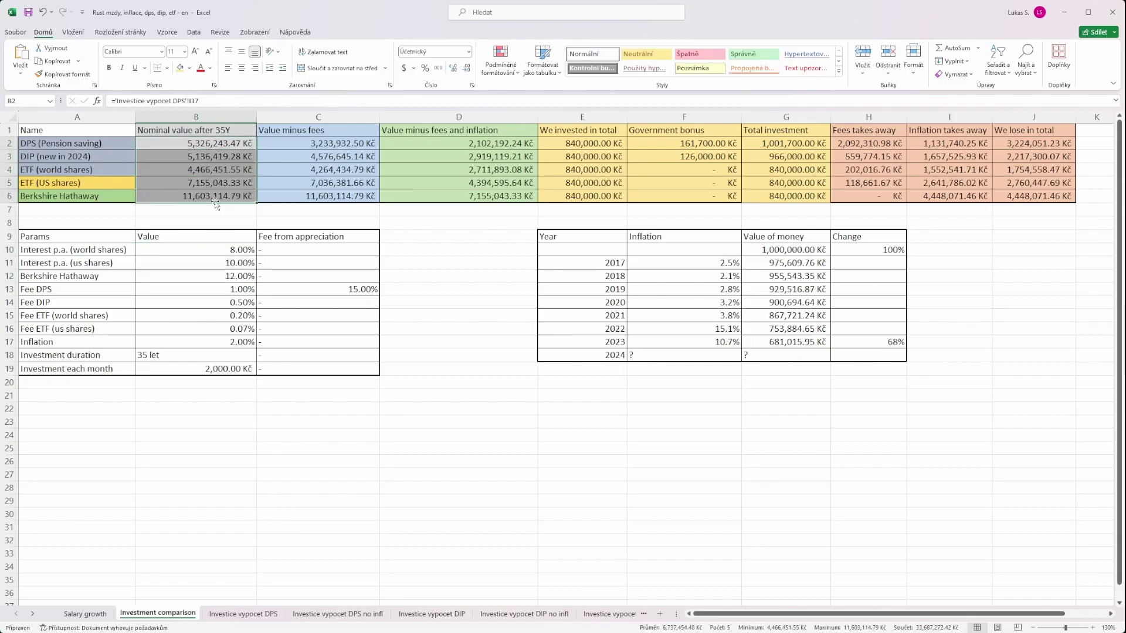
left_click(233, 250)
left_click_drag(232, 250, 234, 274)
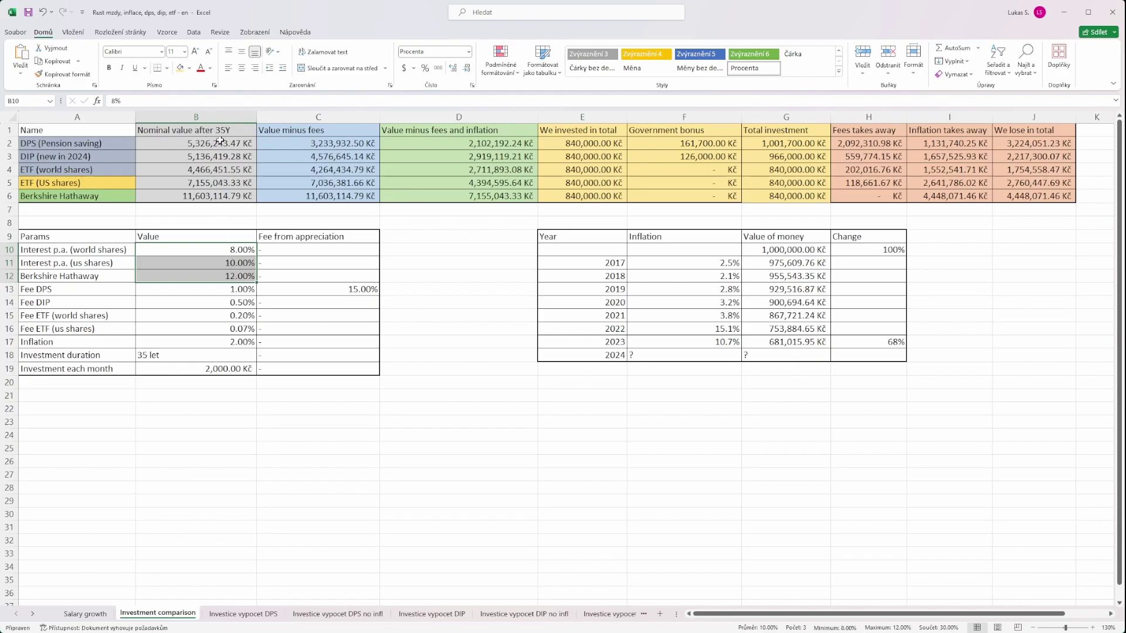
left_click_drag(218, 143, 215, 192)
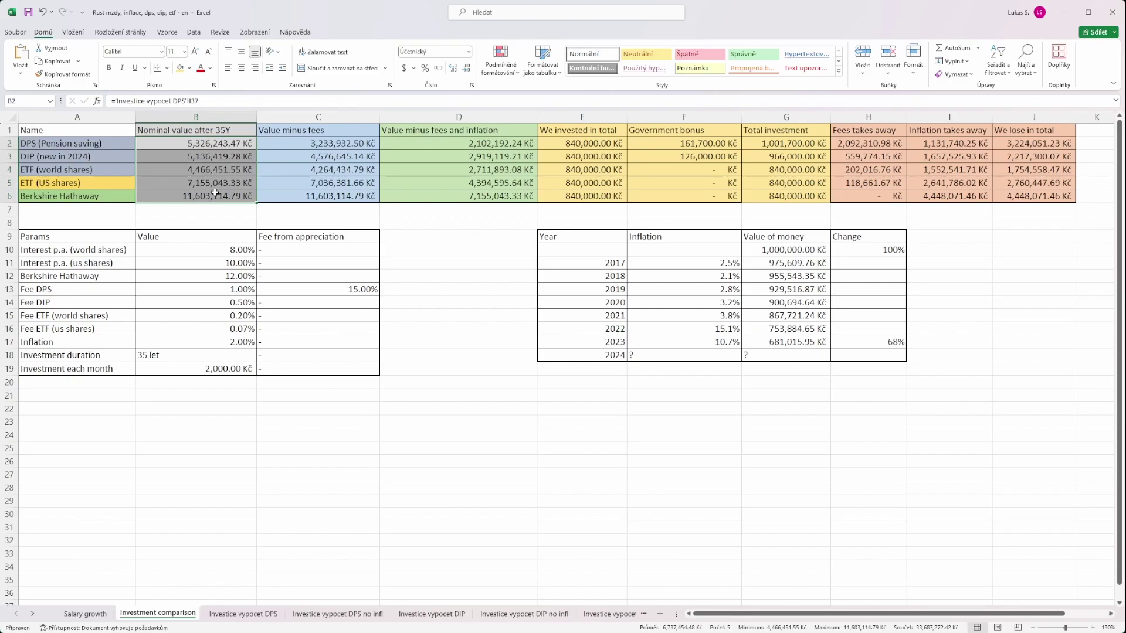
left_click(302, 133)
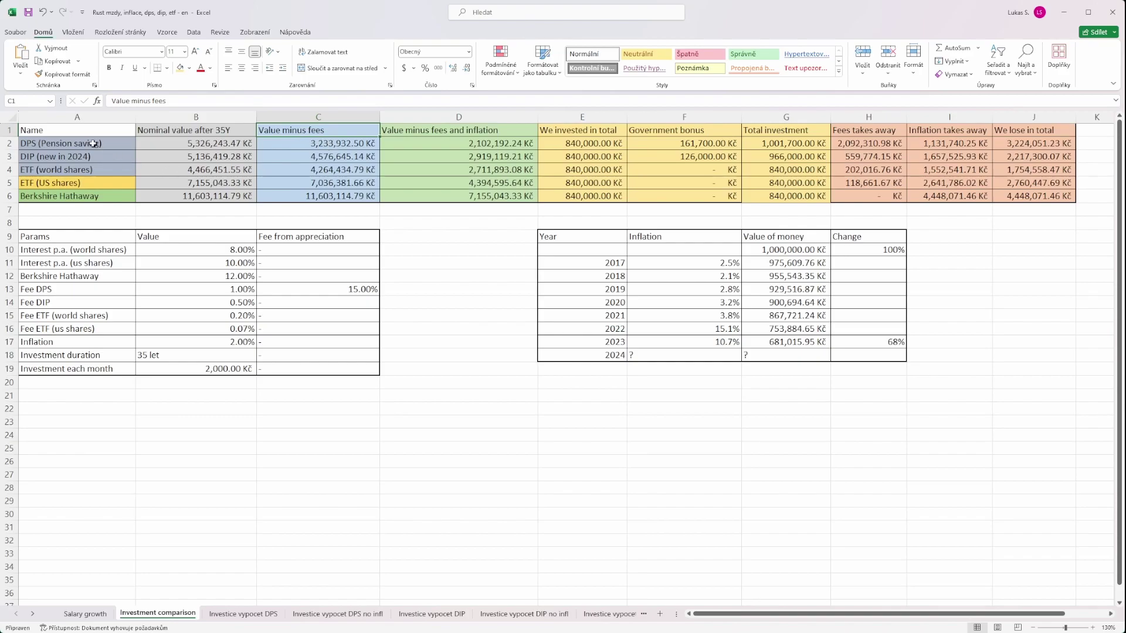
left_click(324, 143)
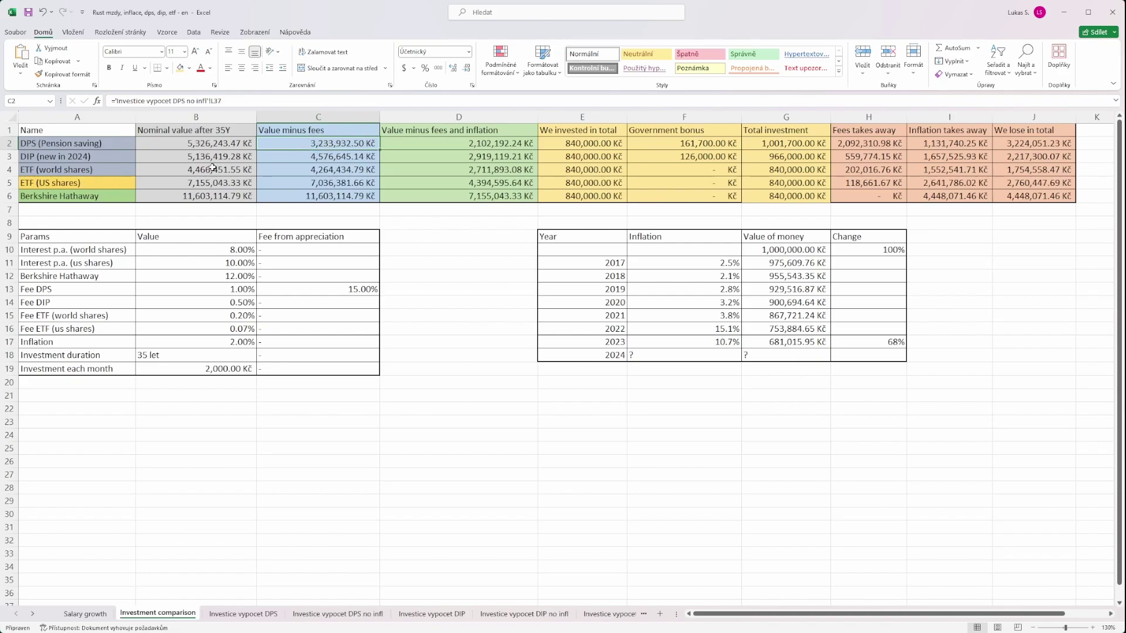
left_click(207, 144)
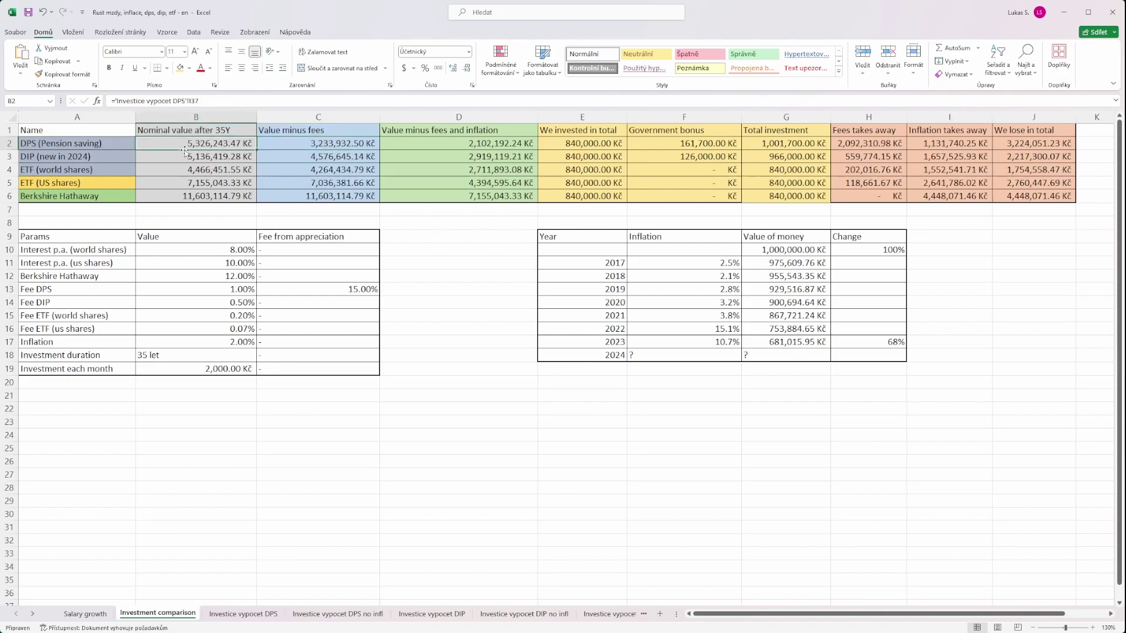
left_click(334, 144)
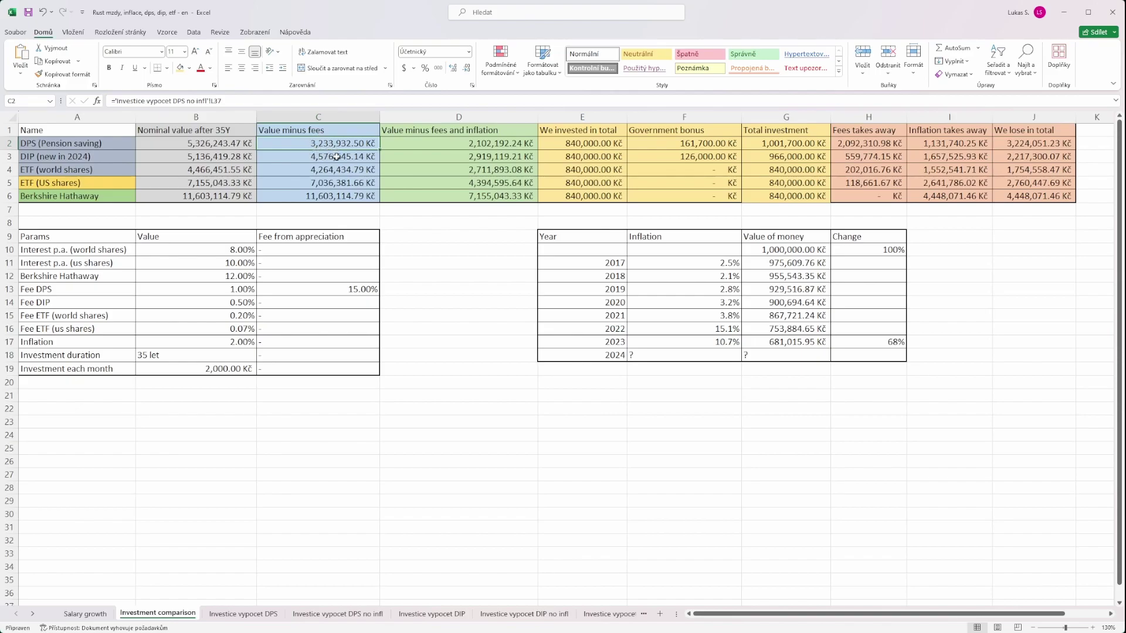
left_click(333, 157)
left_click_drag(332, 158, 333, 169)
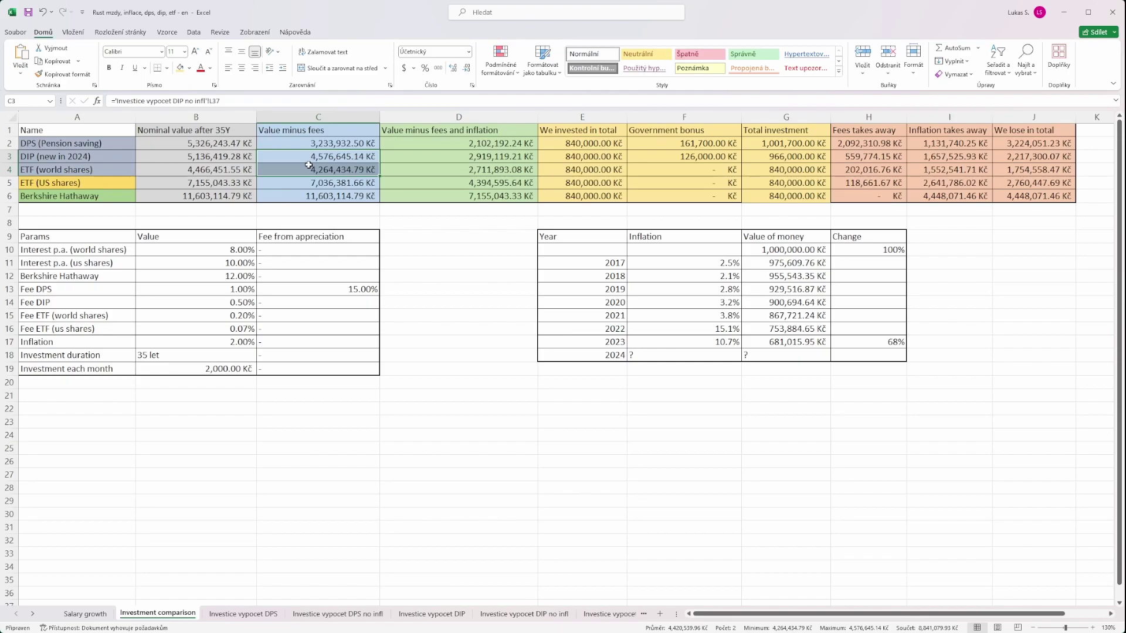
left_click_drag(308, 182, 306, 190)
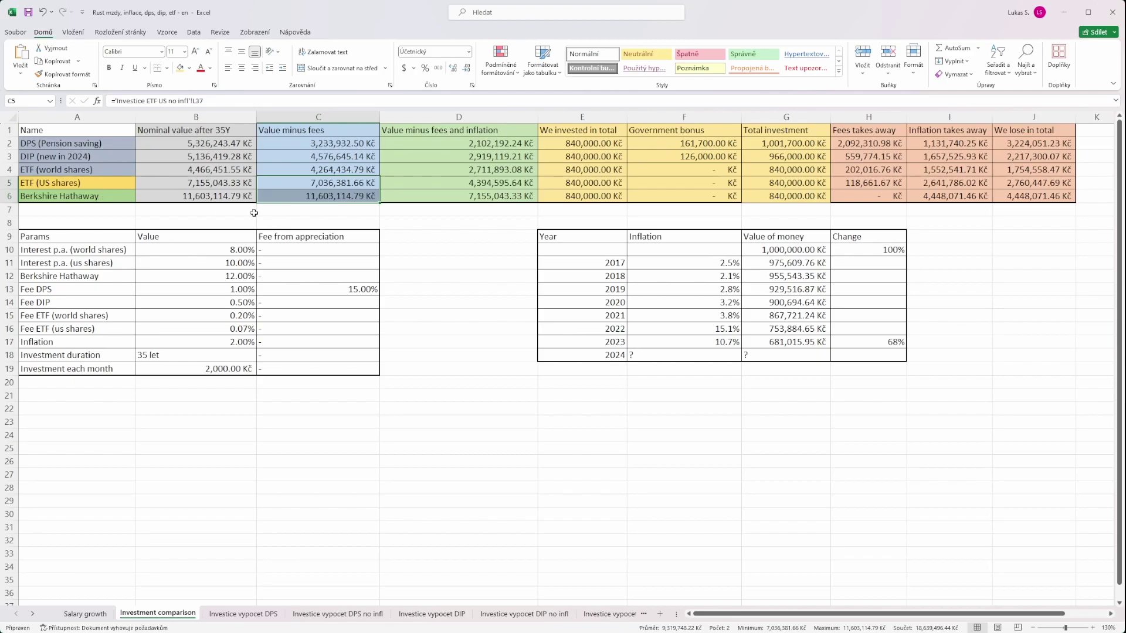
left_click(327, 198)
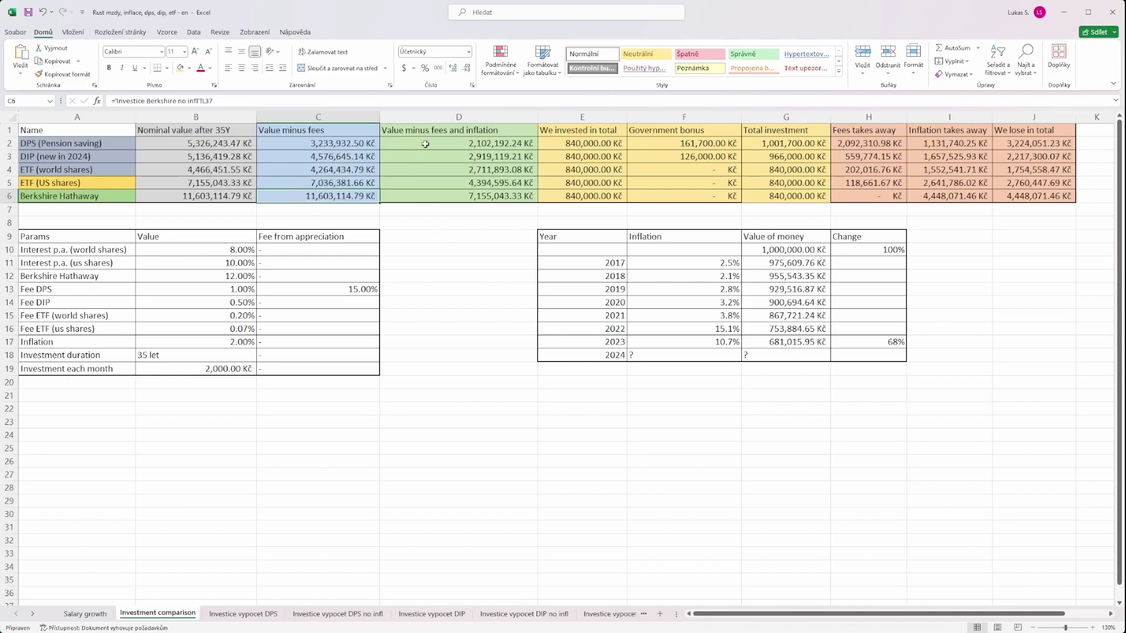
left_click(463, 130)
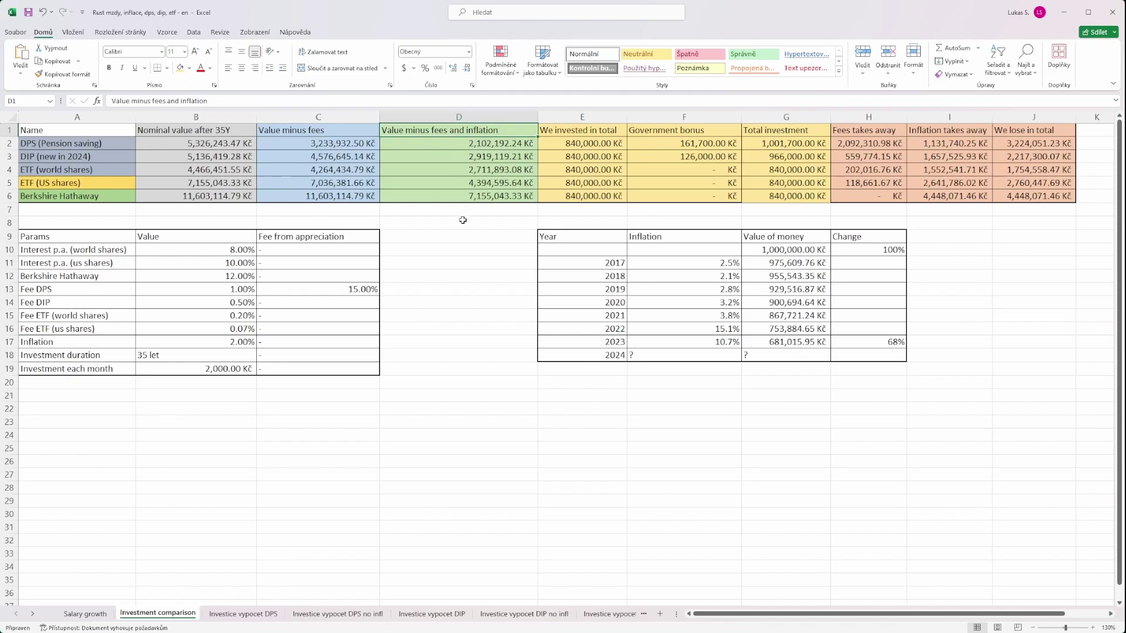
left_click_drag(467, 144, 119, 146)
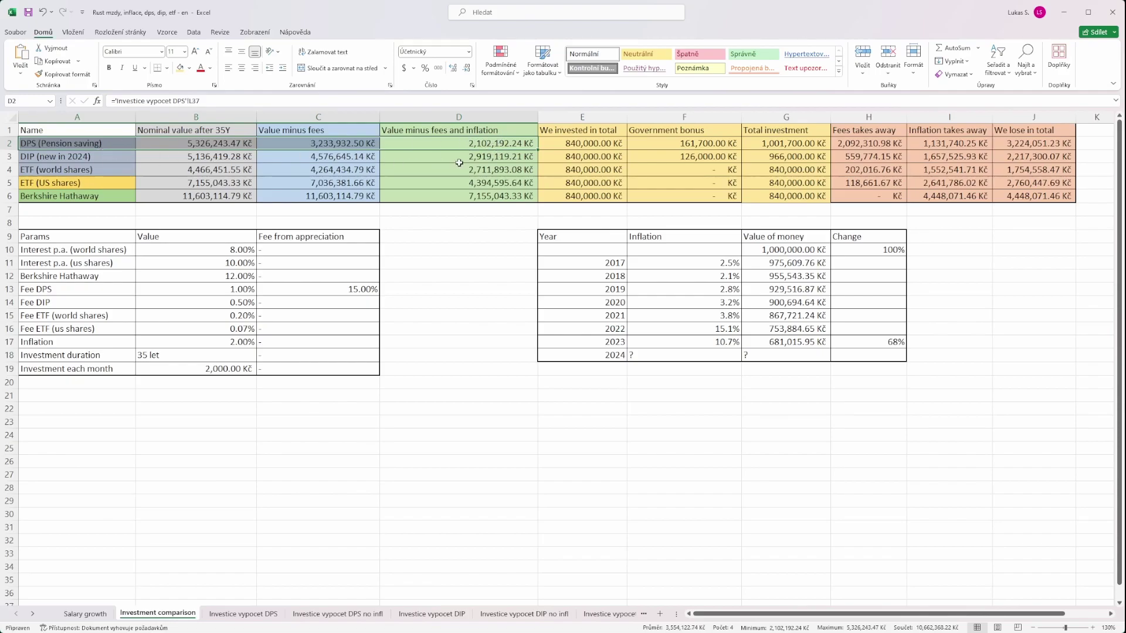
left_click(488, 159)
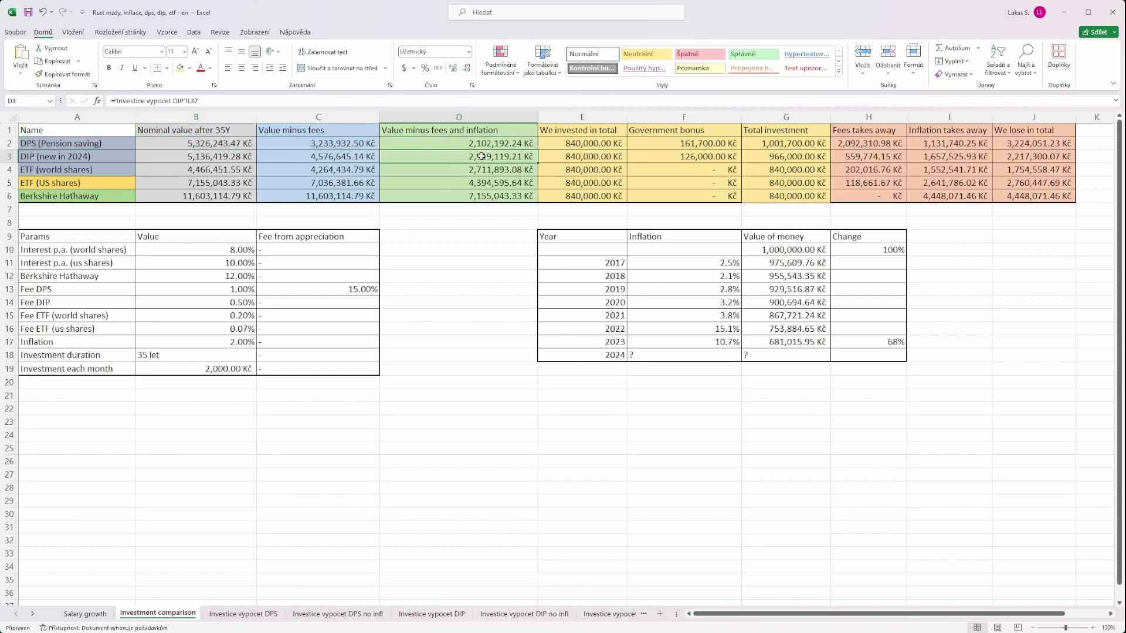
left_click_drag(482, 170, 484, 192)
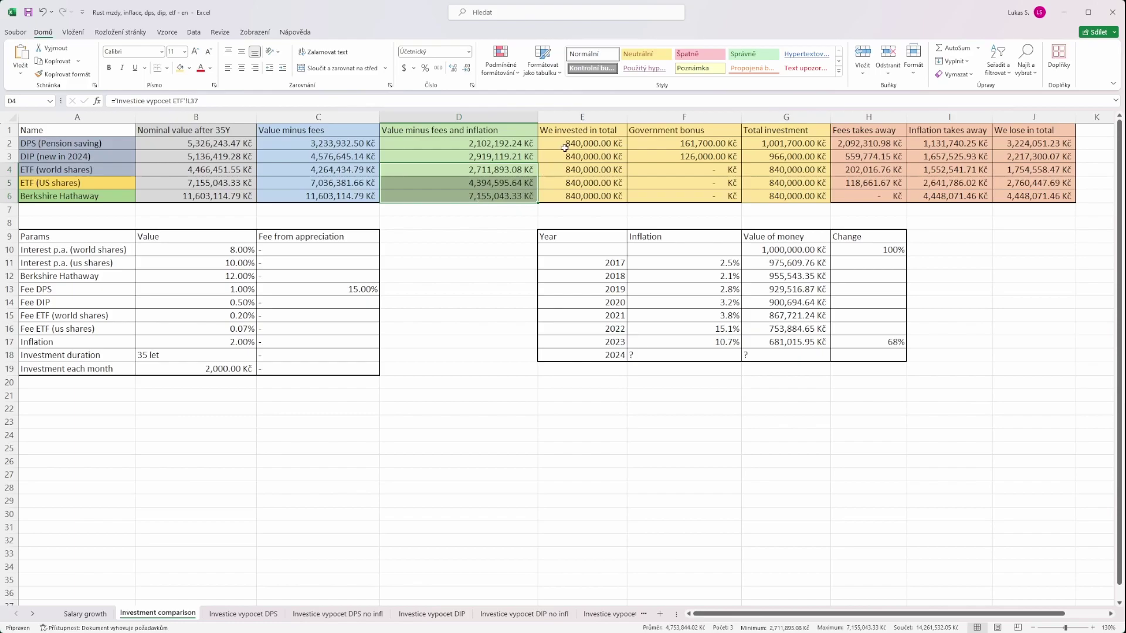
left_click_drag(565, 144, 568, 196)
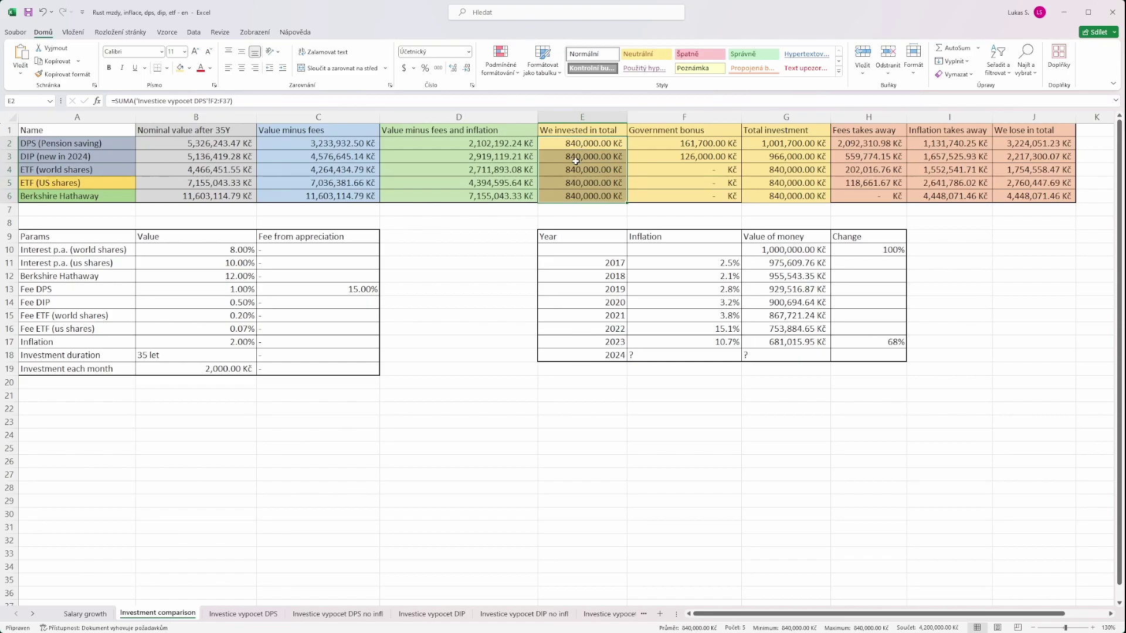
left_click(564, 145)
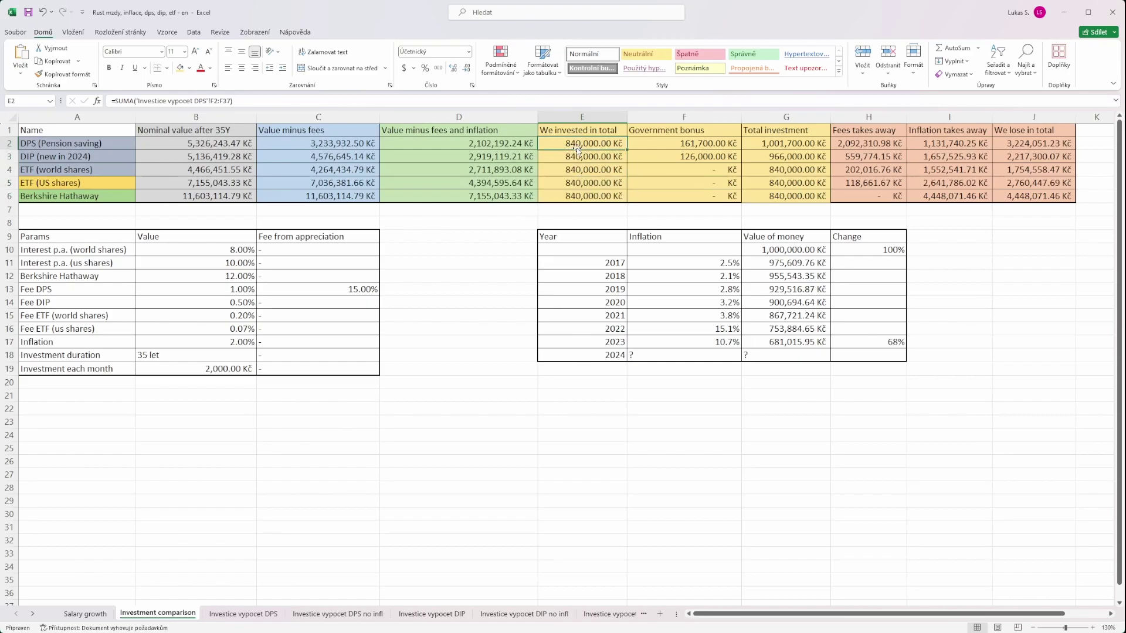
left_click_drag(660, 140, 666, 156)
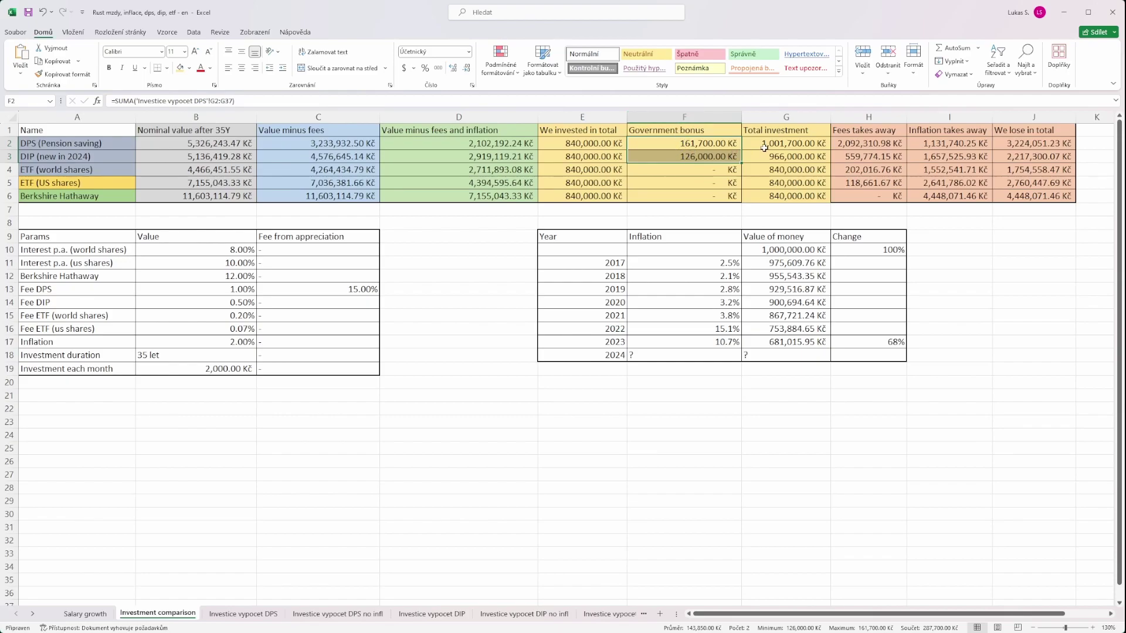
left_click_drag(764, 147, 769, 197)
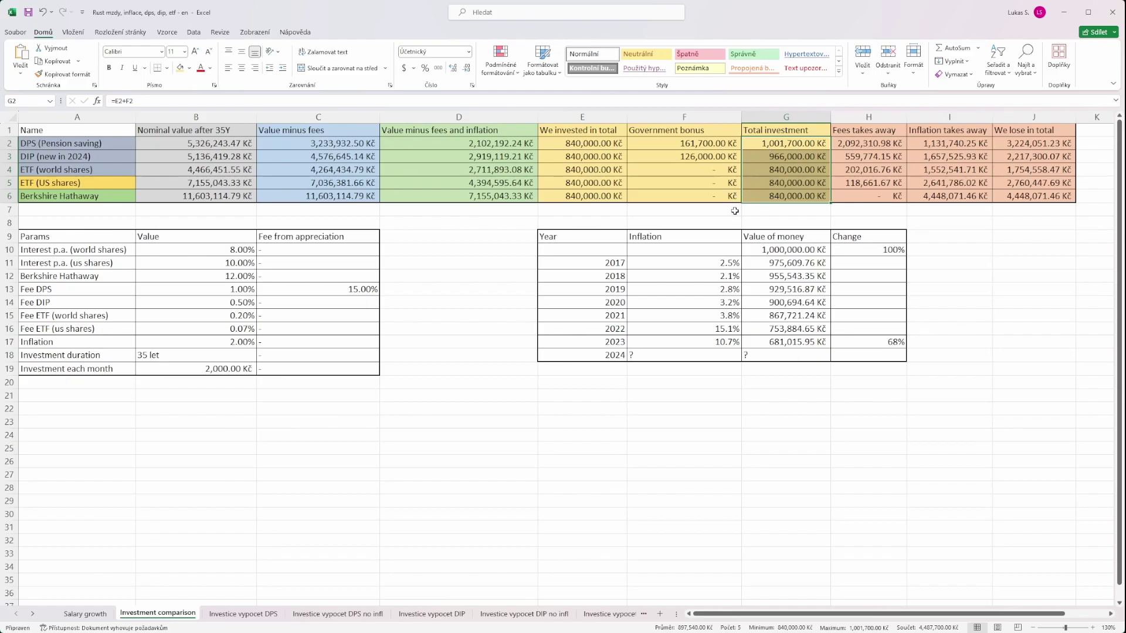
left_click(857, 146)
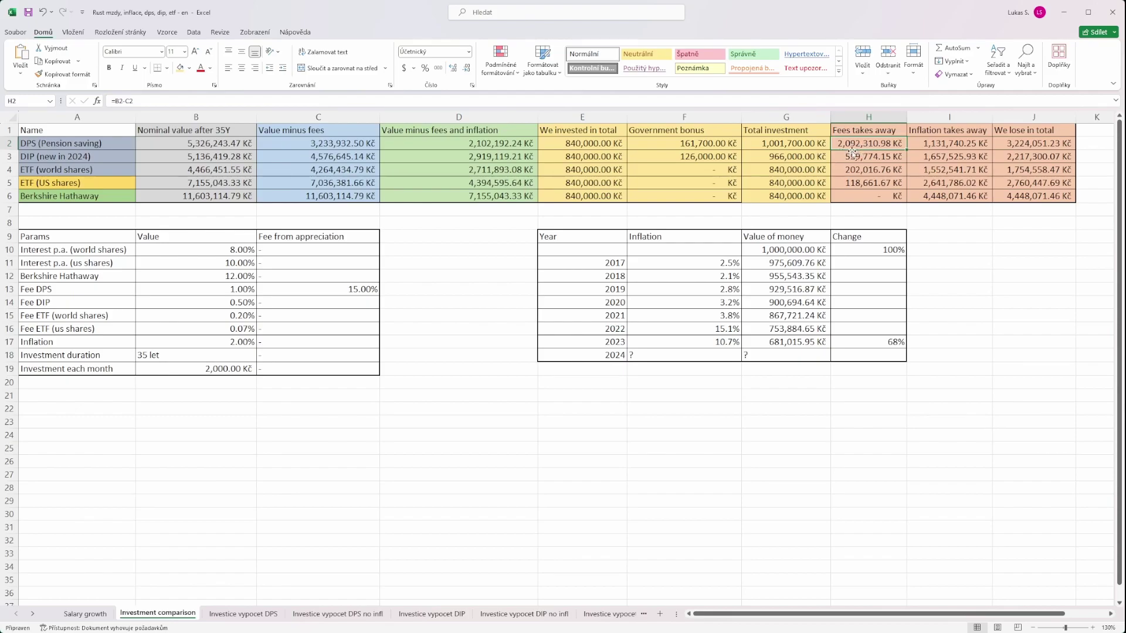
left_click(942, 142)
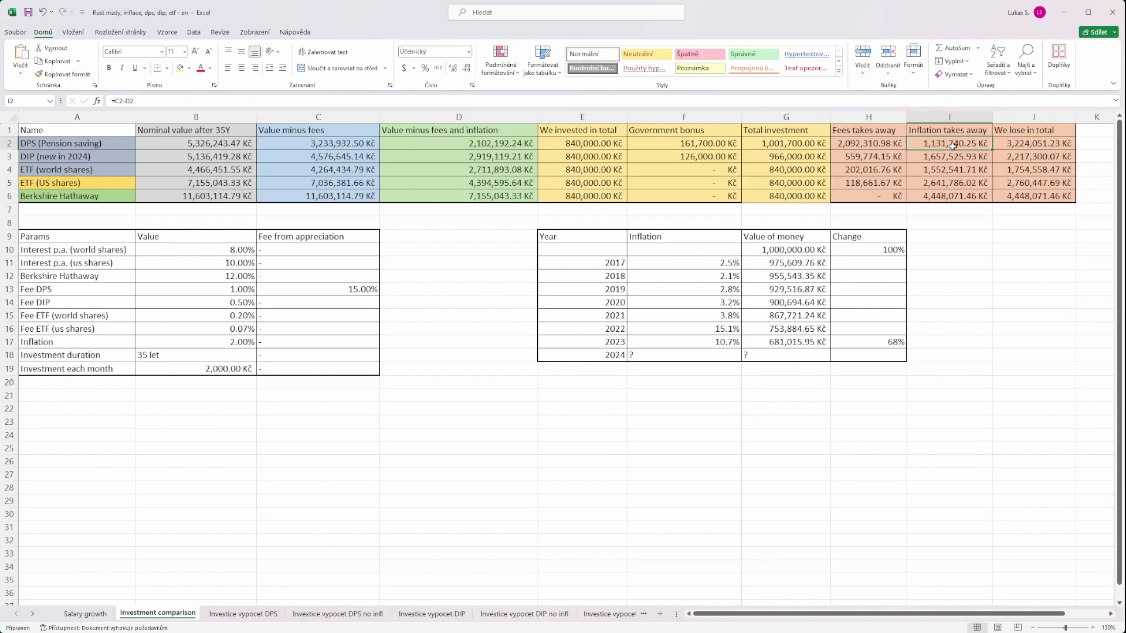
left_click(1035, 145)
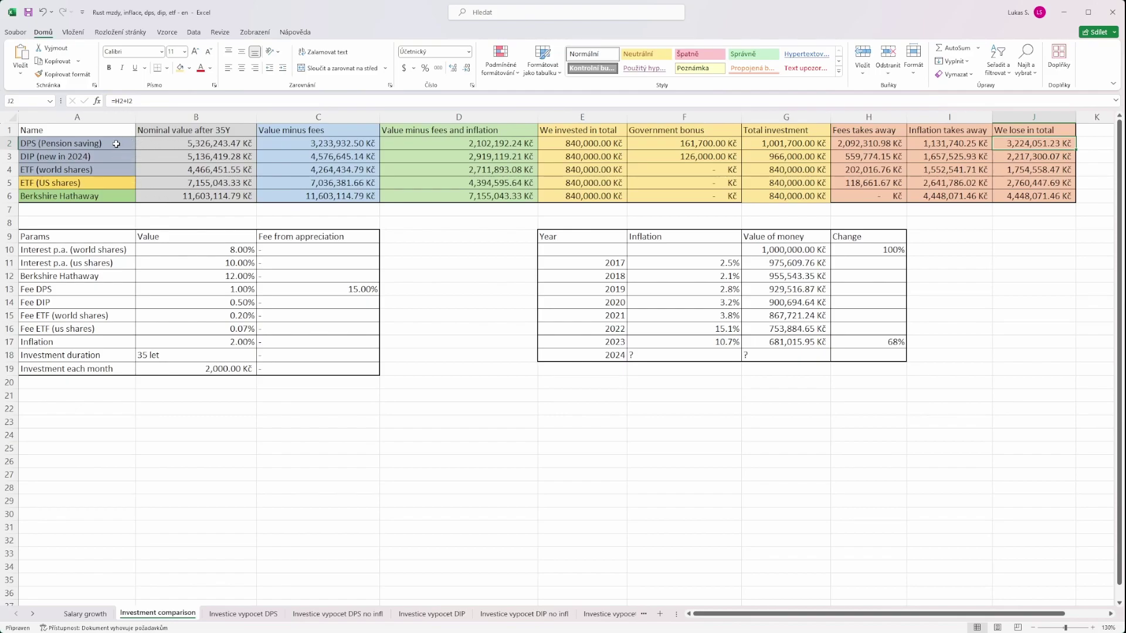
left_click_drag(116, 144, 191, 143)
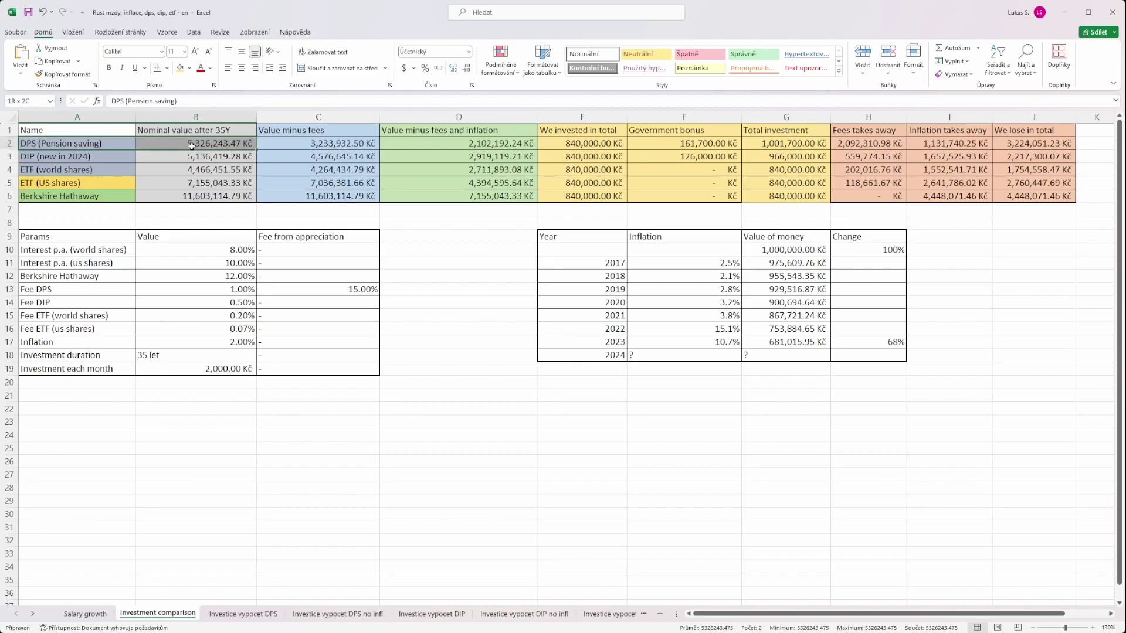
left_click_drag(192, 146, 193, 146)
left_click_drag(110, 159, 209, 158)
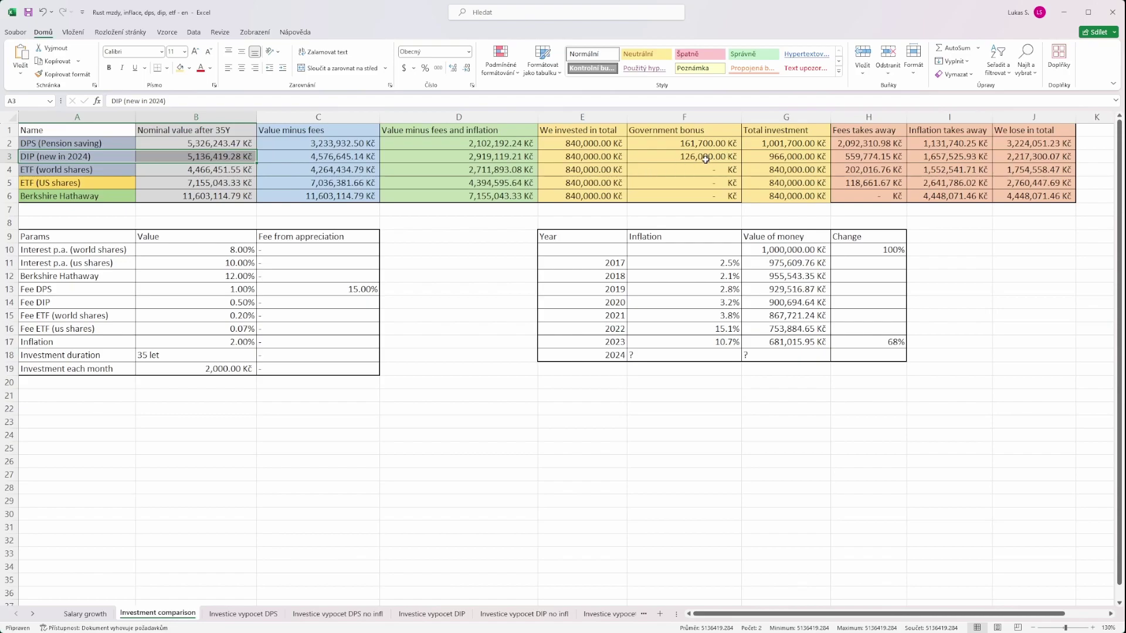
left_click(248, 302)
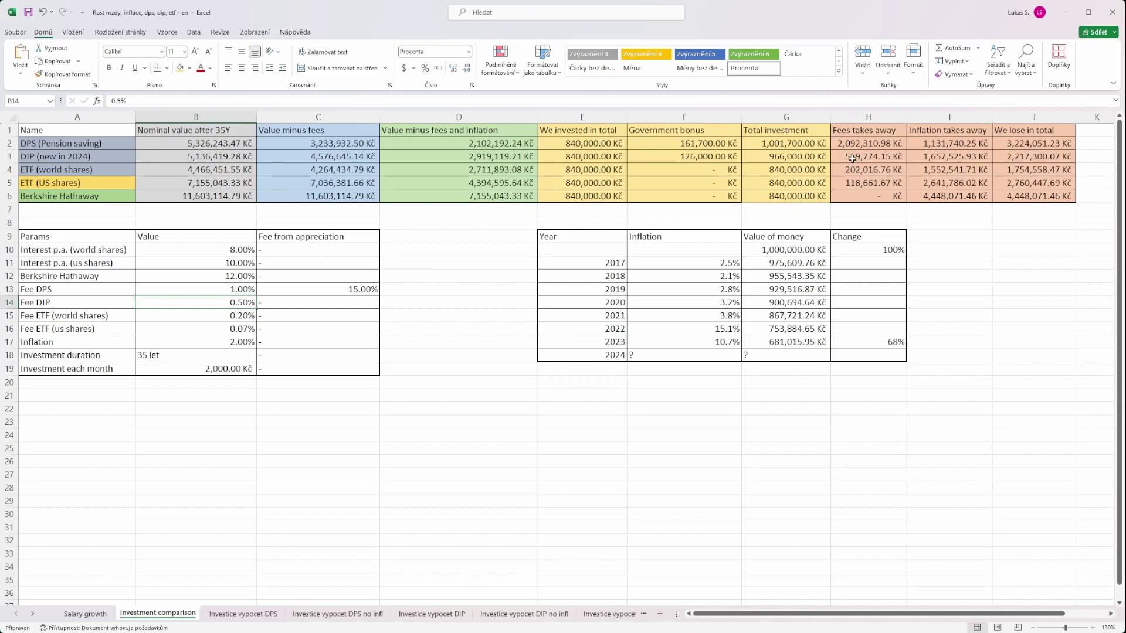
left_click_drag(99, 161, 1000, 159)
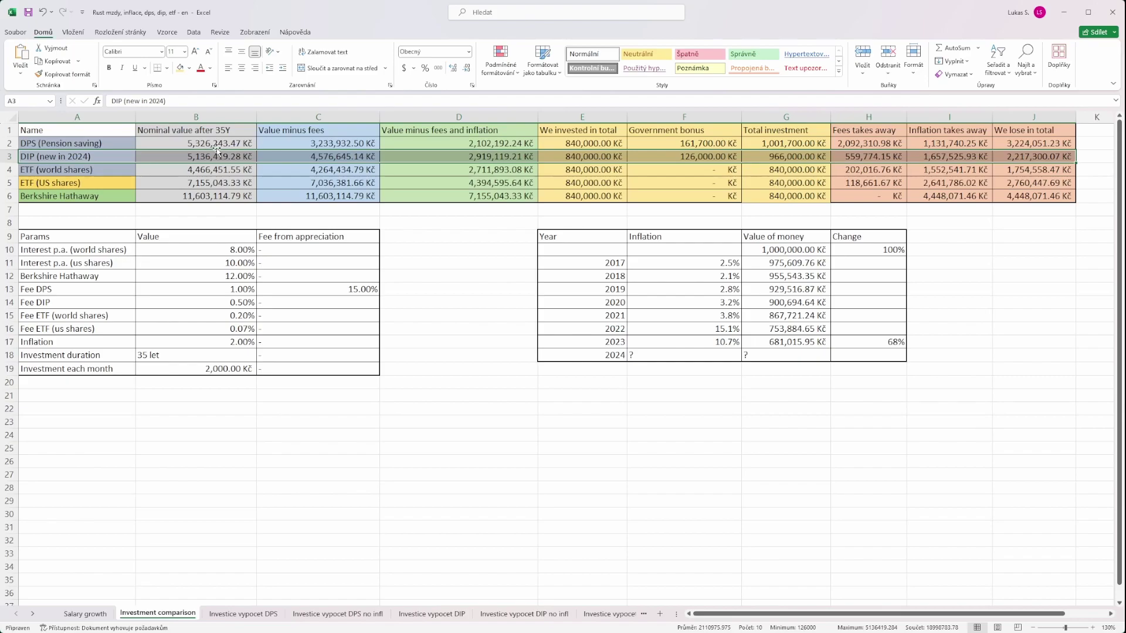
left_click_drag(217, 147, 1008, 148)
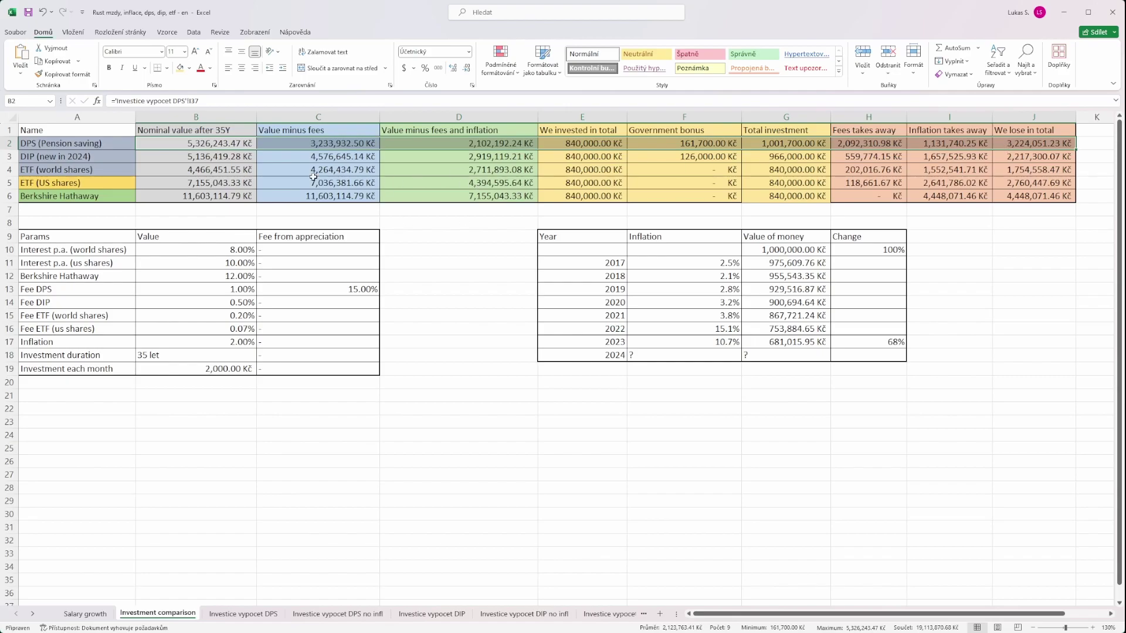
left_click(176, 159)
left_click_drag(175, 159, 1008, 159)
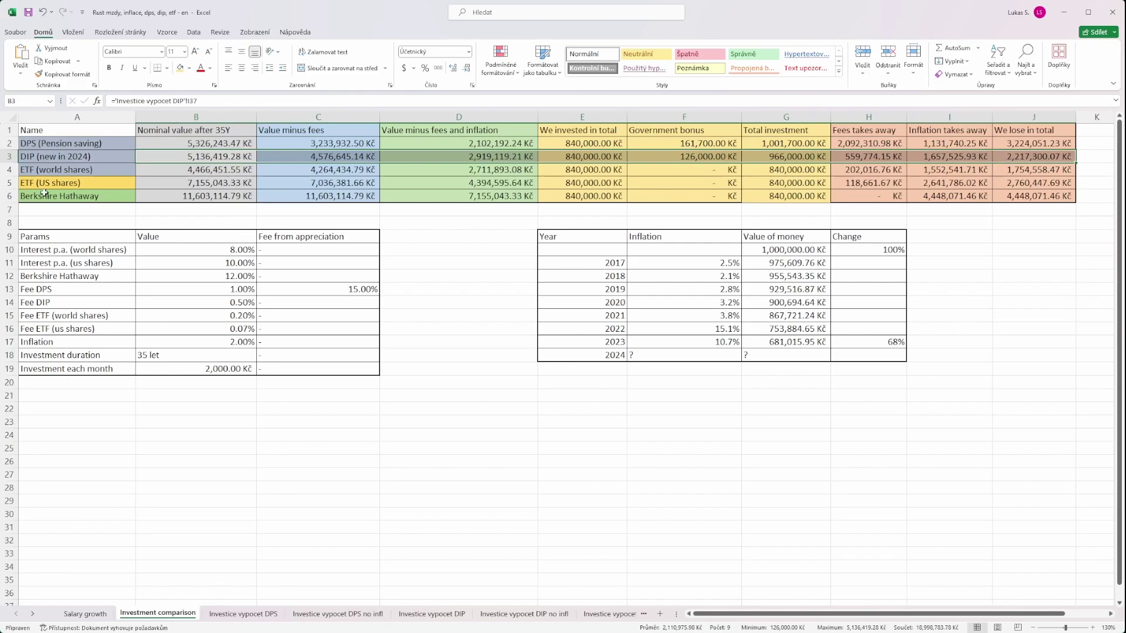
left_click_drag(43, 148, 185, 162)
left_click_drag(98, 171, 1004, 190)
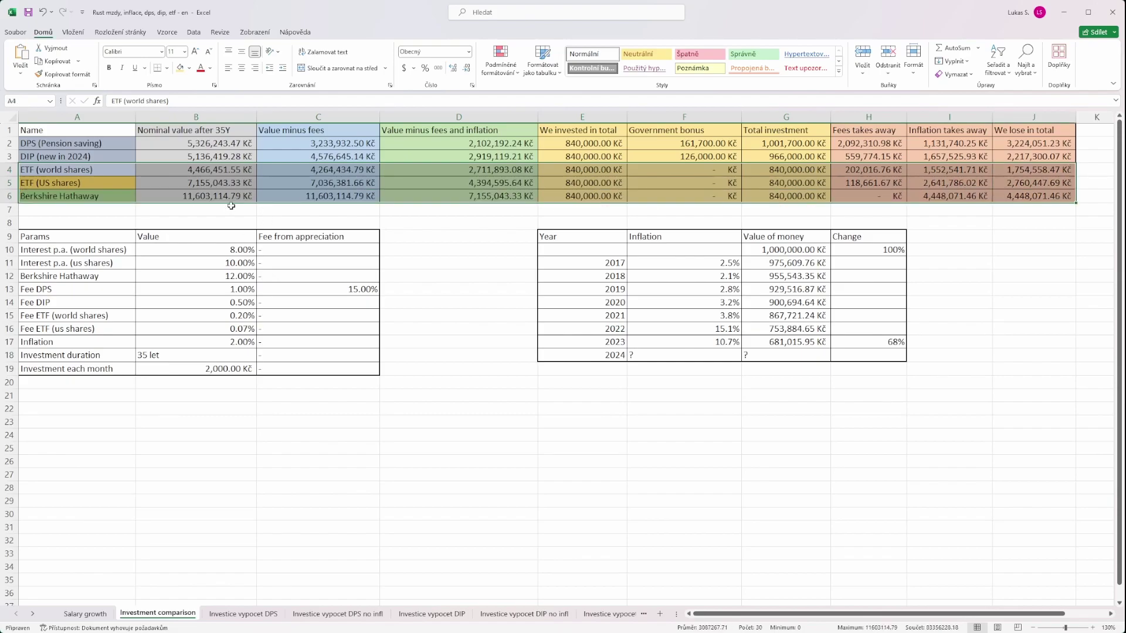
left_click(104, 144)
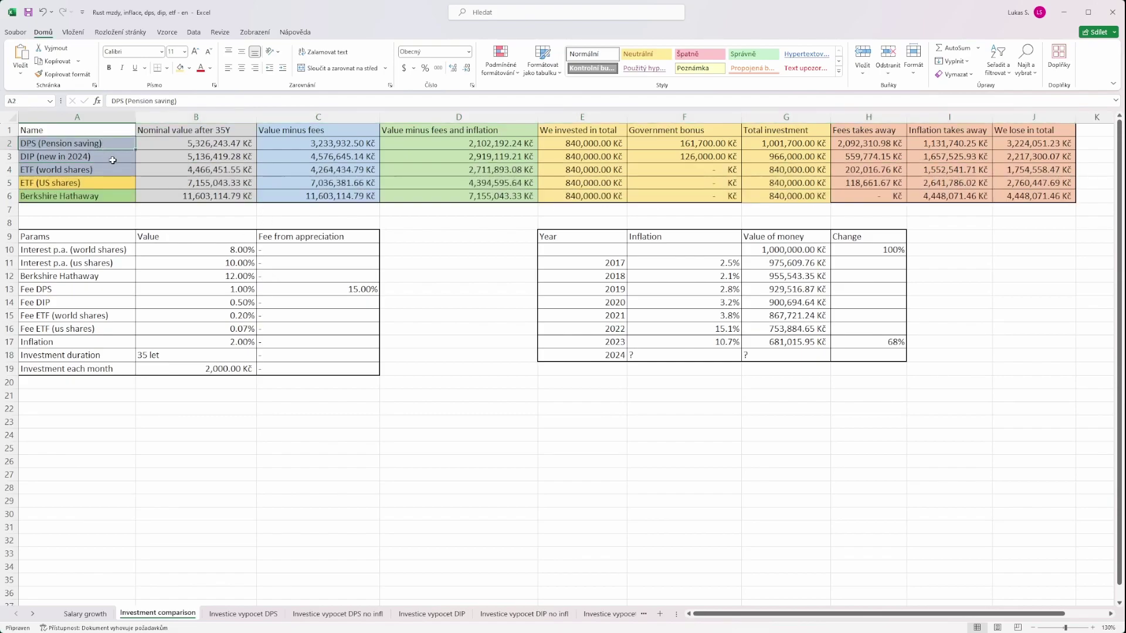
left_click(113, 153)
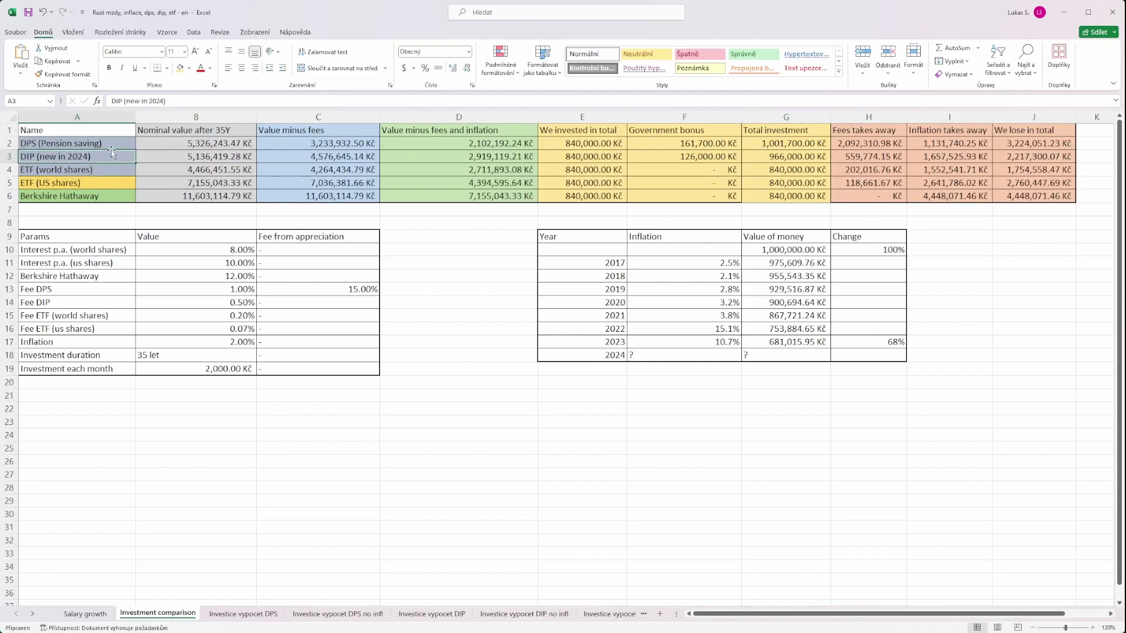
left_click(111, 145)
left_click(110, 155)
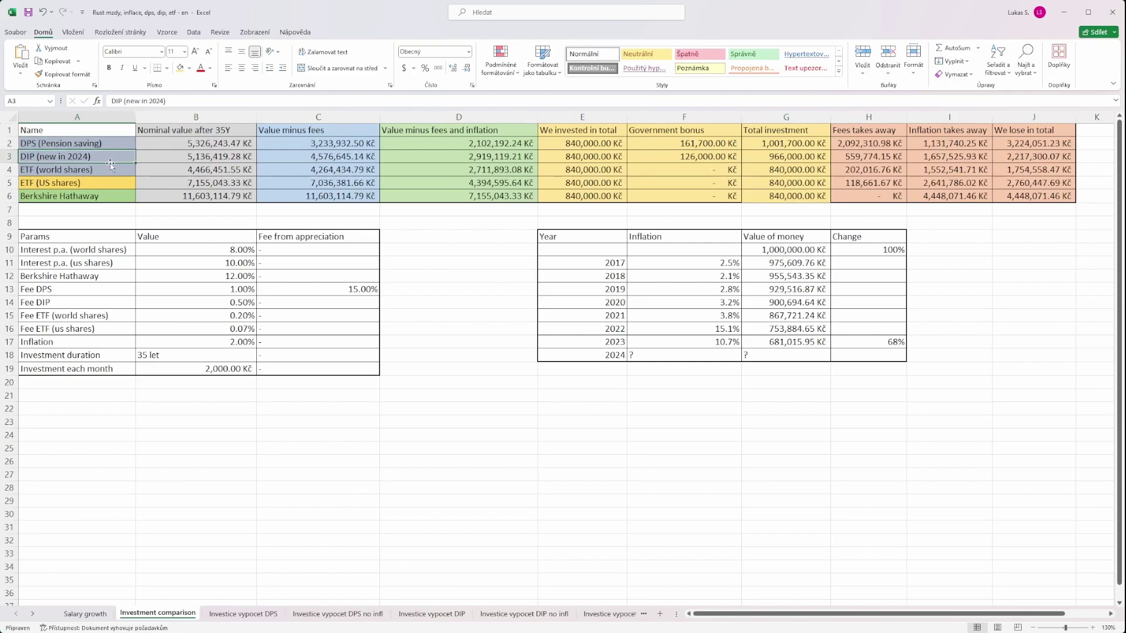